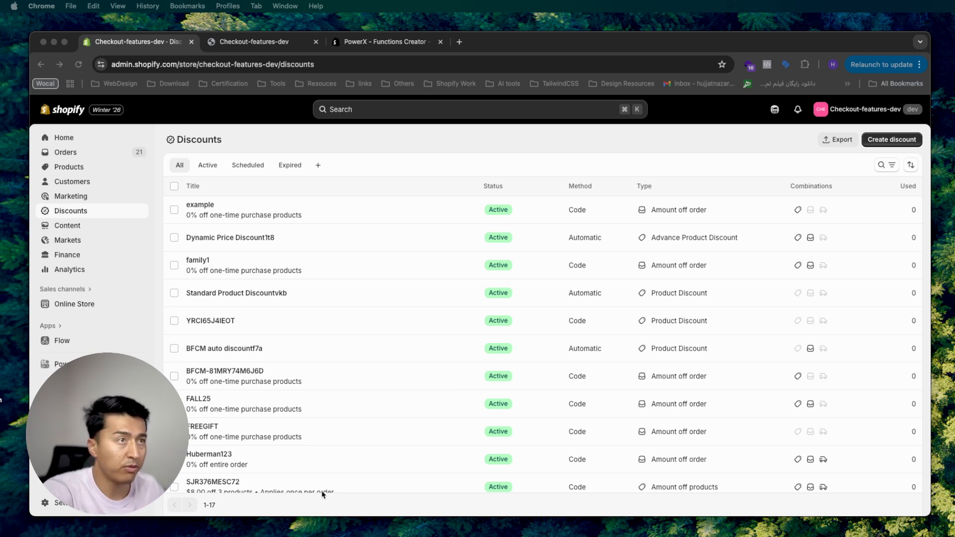
# Review the form for a new amount-off-order discount through to its active dates, and discard the draft.
pyautogui.click(892, 139)
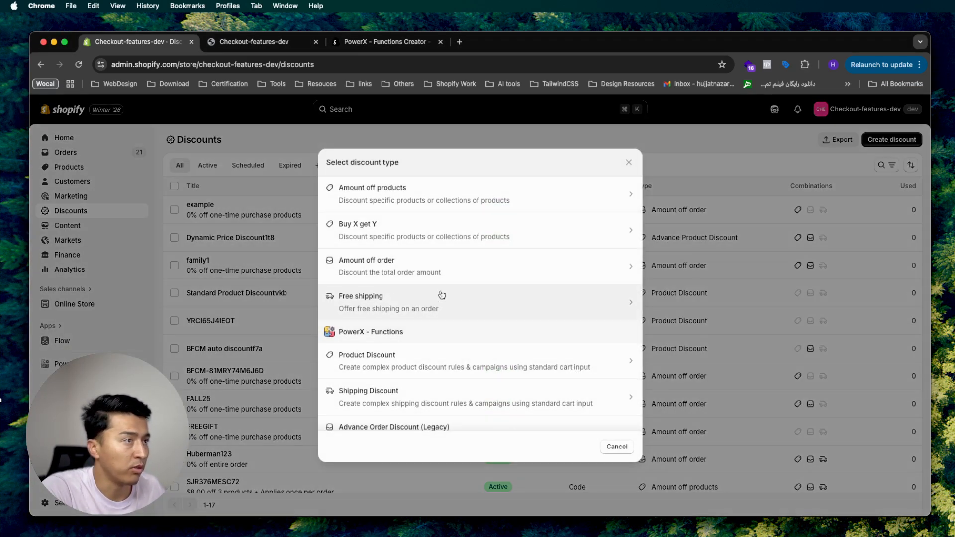
pyautogui.click(371, 272)
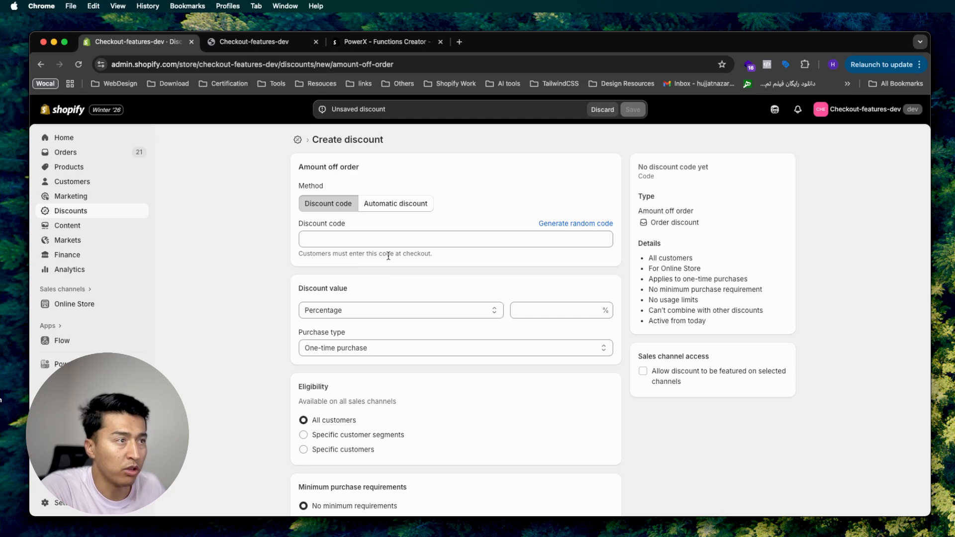
pyautogui.scroll(-10, 418, 338)
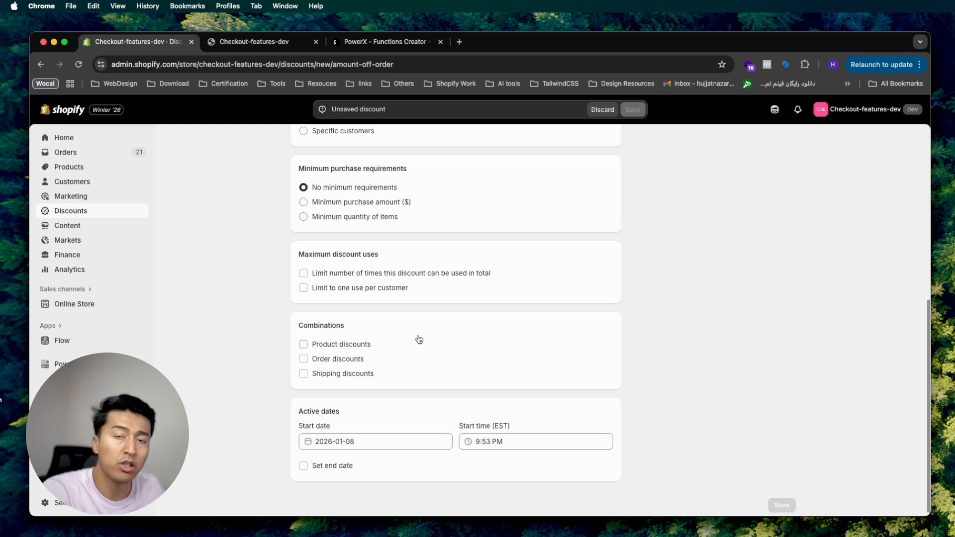
pyautogui.scroll(10, 417, 339)
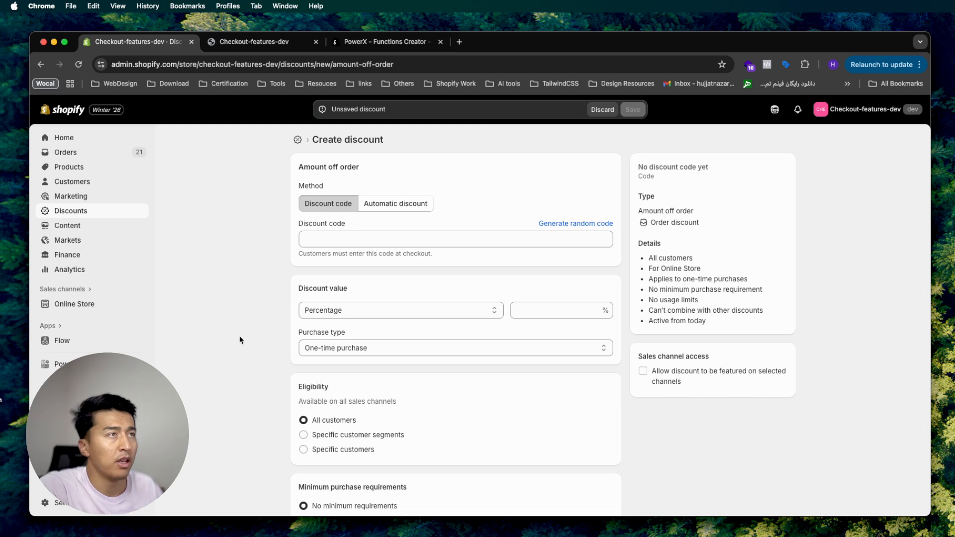
pyautogui.click(602, 109)
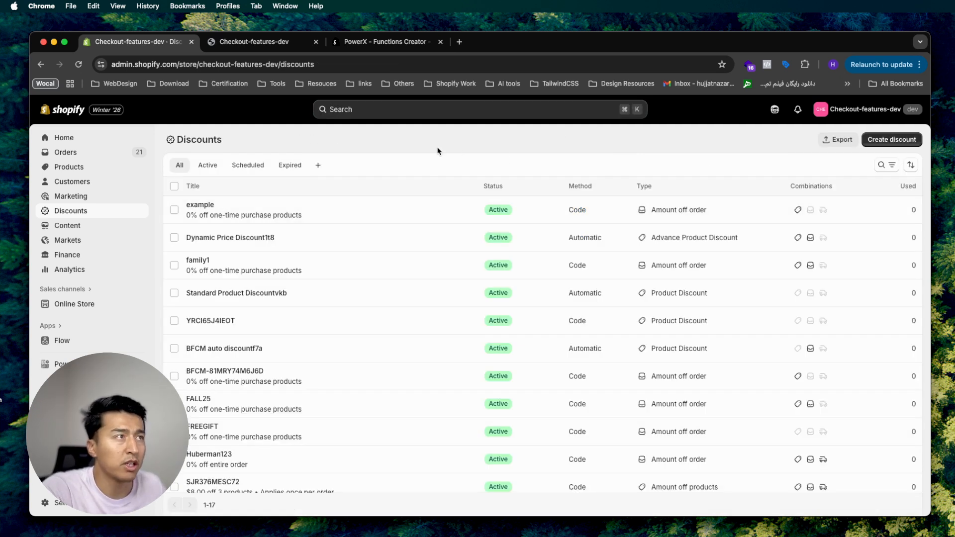
# Look at the PowerX - Functions Creator listing in the Shopify App Store.
pyautogui.click(378, 42)
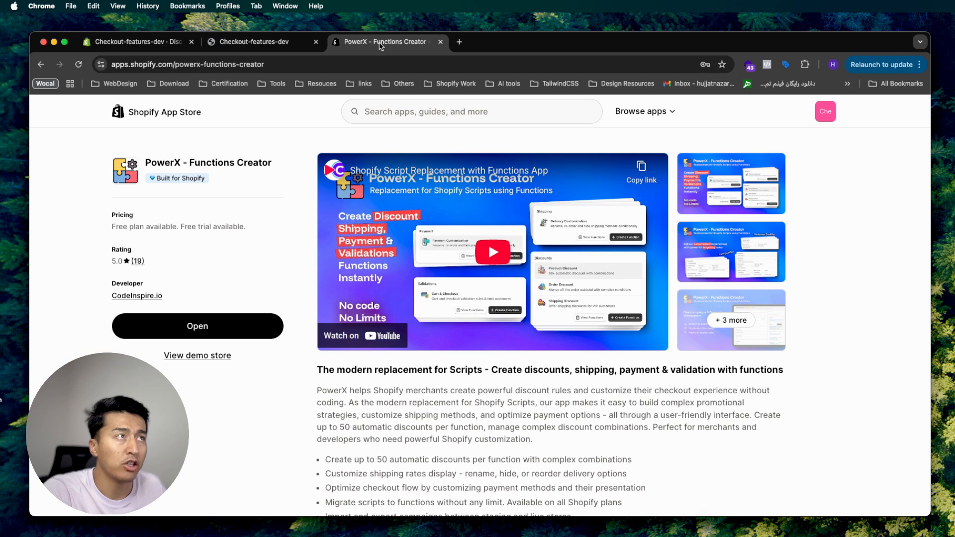
pyautogui.moveTo(147, 163); pyautogui.dragTo(255, 164)
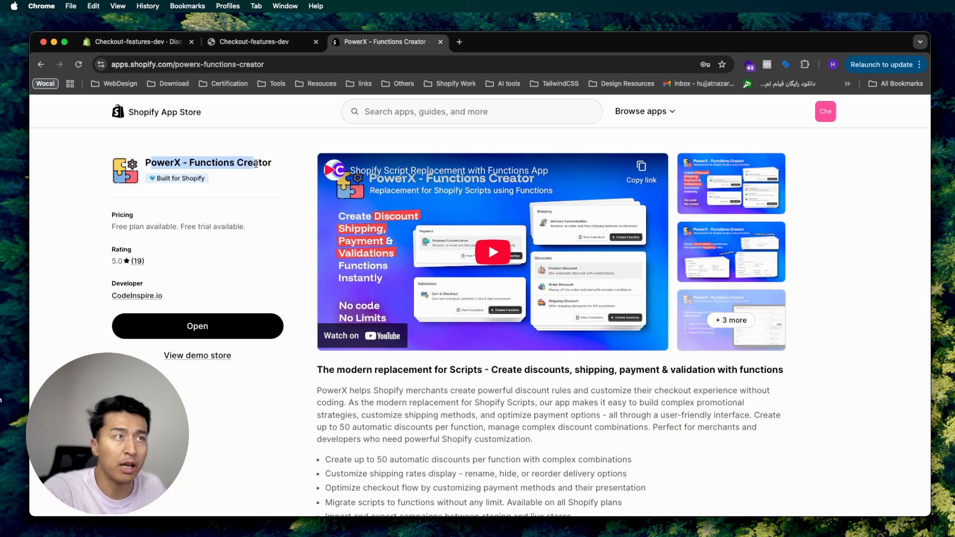
pyautogui.click(255, 164)
pyautogui.doubleClick(212, 163)
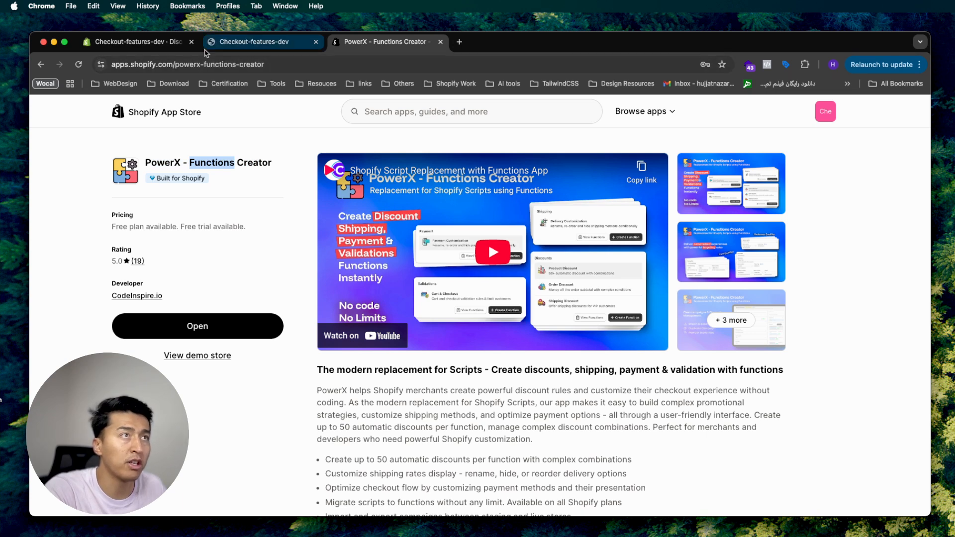
# Return to the store admin and open the installed PowerX - Functions app.
pyautogui.click(155, 43)
pyautogui.click(369, 115)
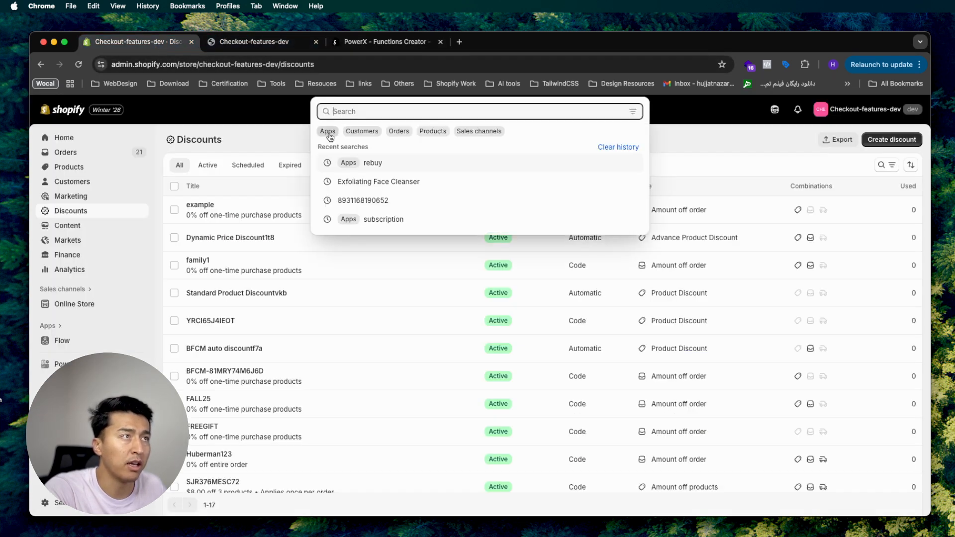
pyautogui.click(327, 130)
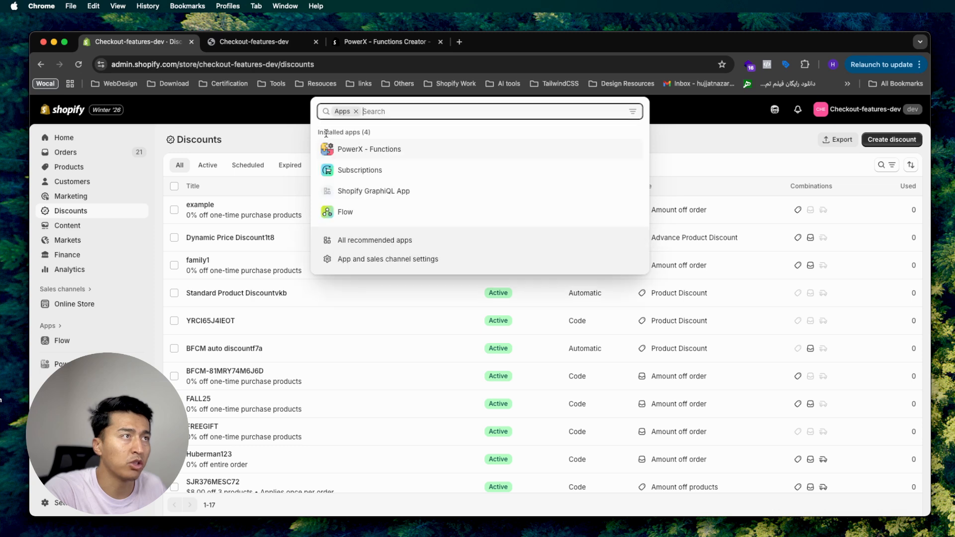
pyautogui.click(350, 150)
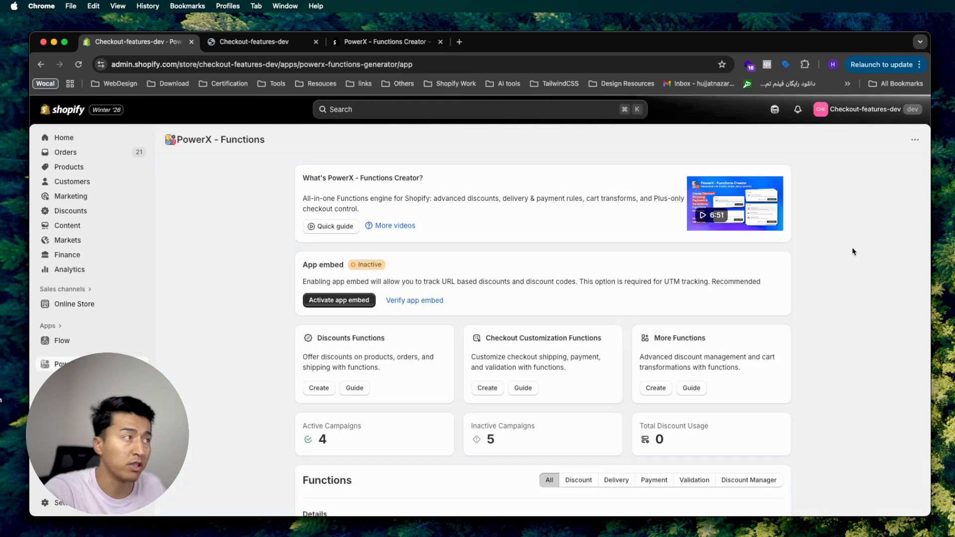
# Start a new function of the Order Discount type from the Functions list.
pyautogui.scroll(-5, 864, 277)
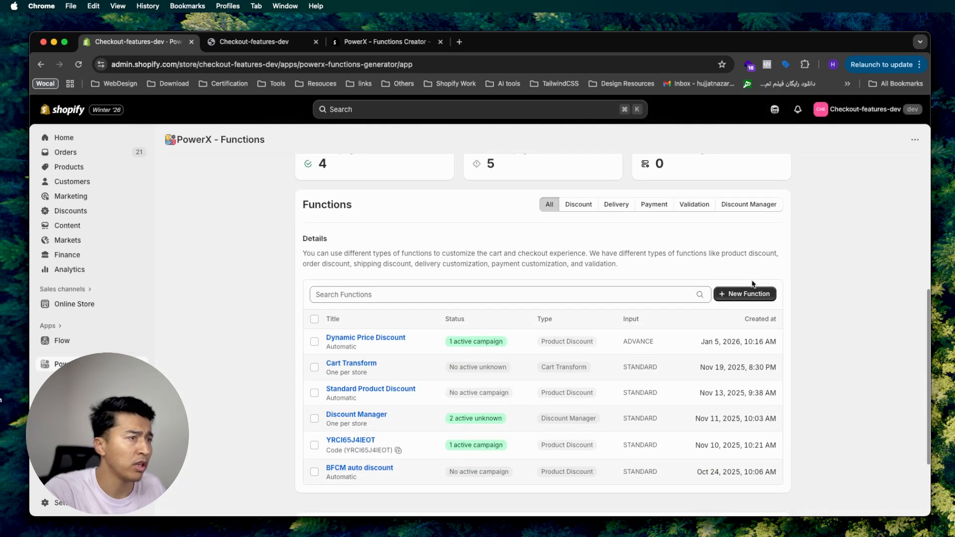
pyautogui.scroll(2, 414, 348)
pyautogui.scroll(-3, 413, 343)
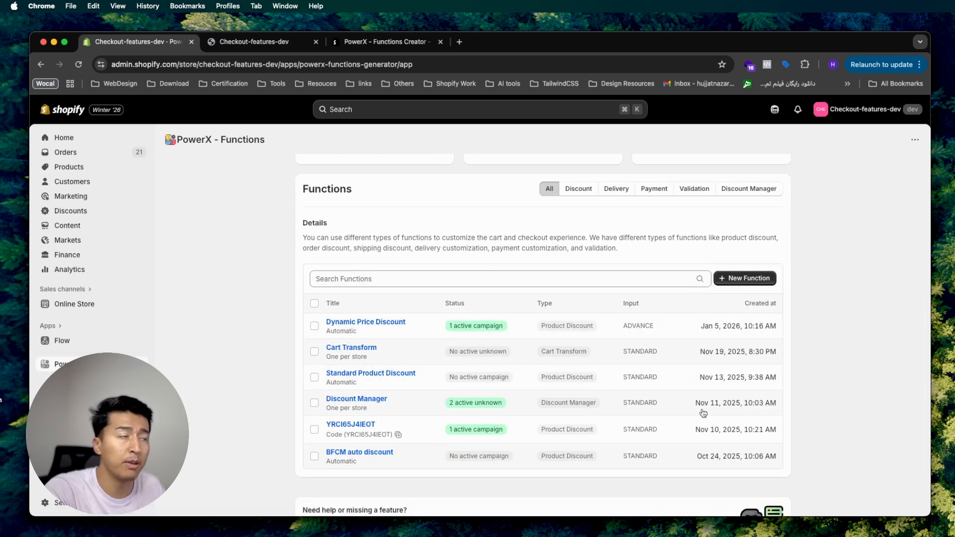
pyautogui.click(754, 281)
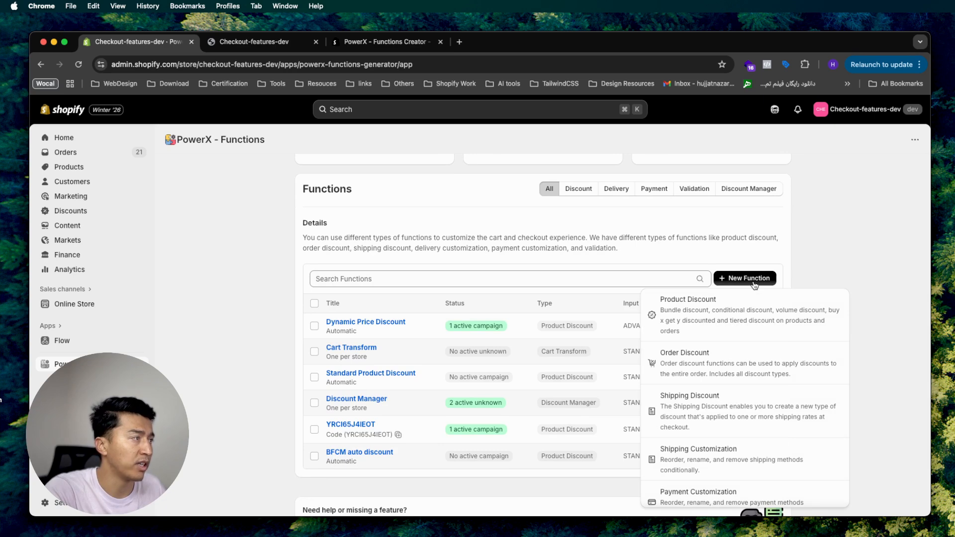
pyautogui.click(696, 364)
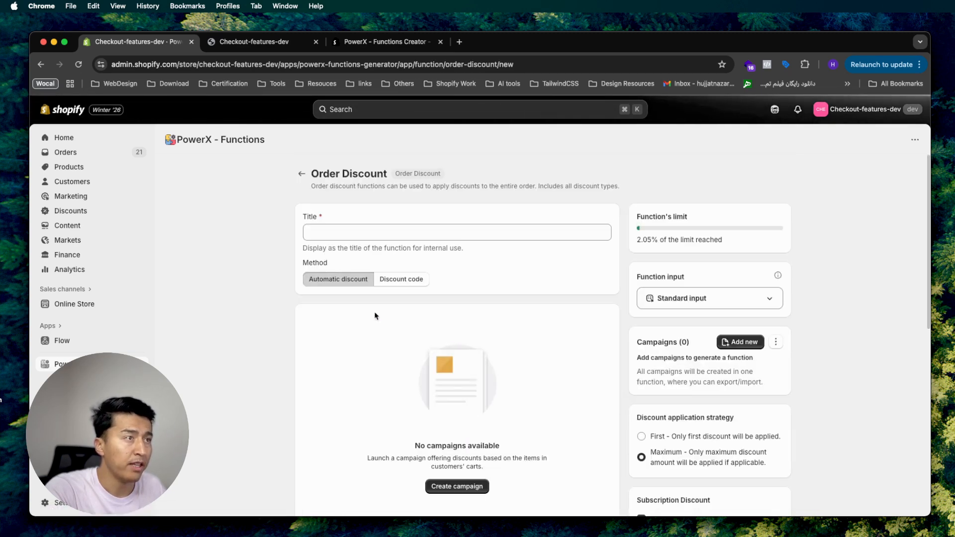
# Title the new function "Order Discount".
pyautogui.click(343, 230)
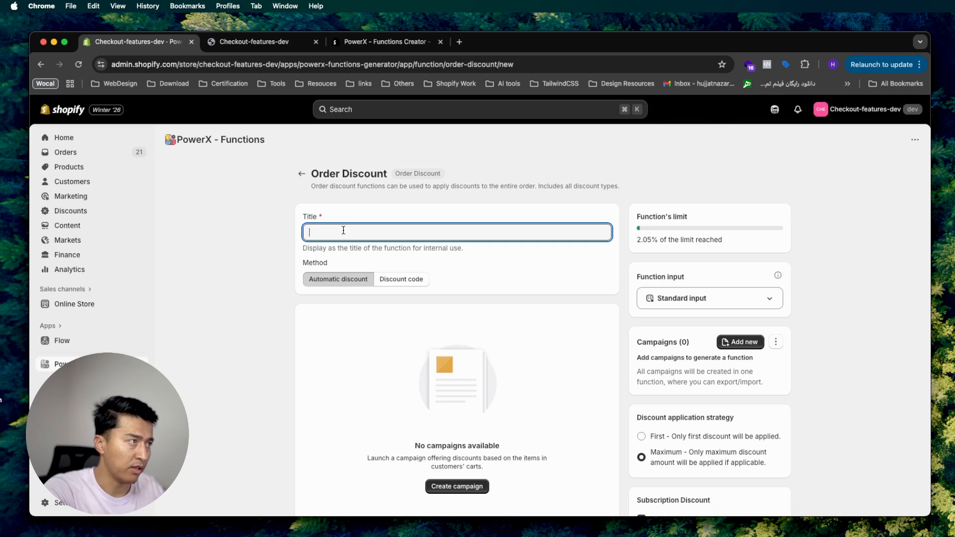
pyautogui.write('Order D')
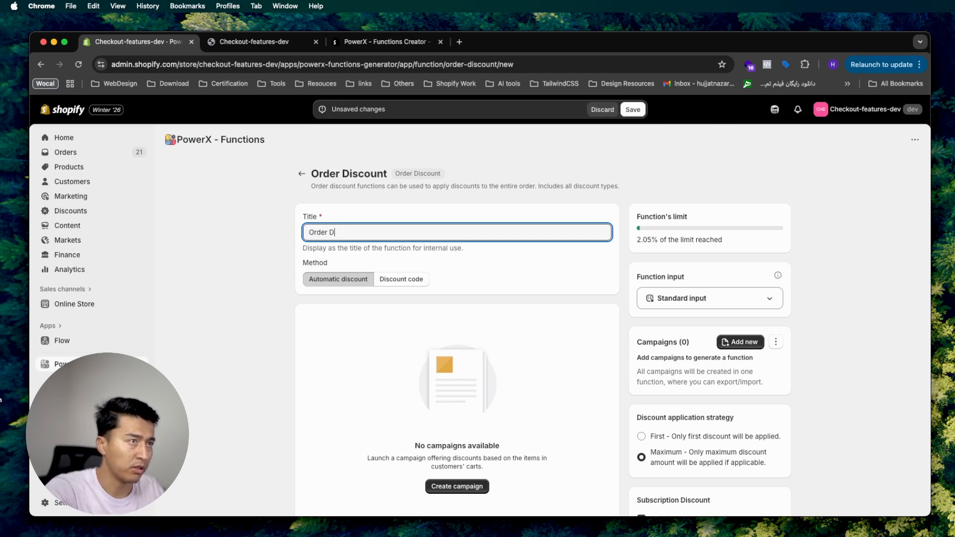
pyautogui.write('iscount')
pyautogui.click(453, 264)
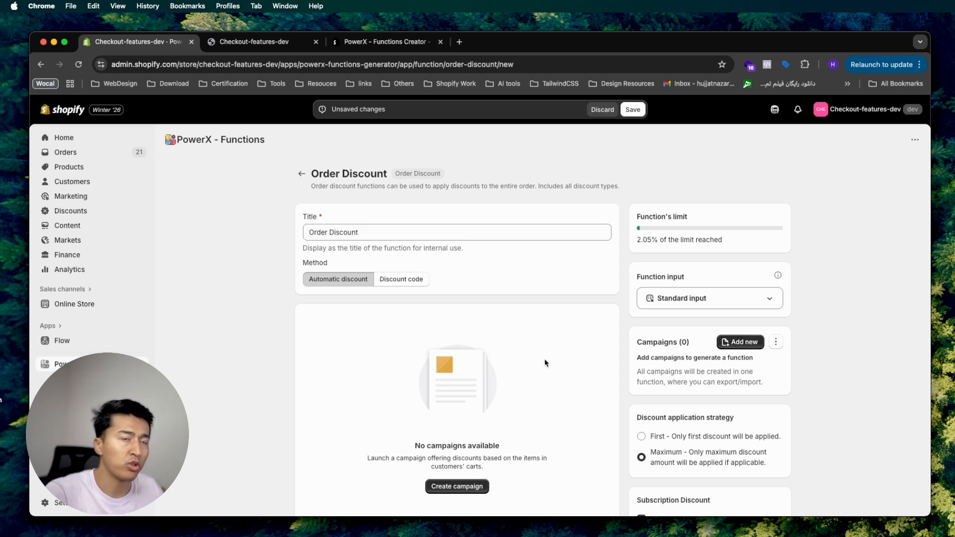
# Add a campaign to the function and set its type to Conditional Discount.
pyautogui.click(730, 342)
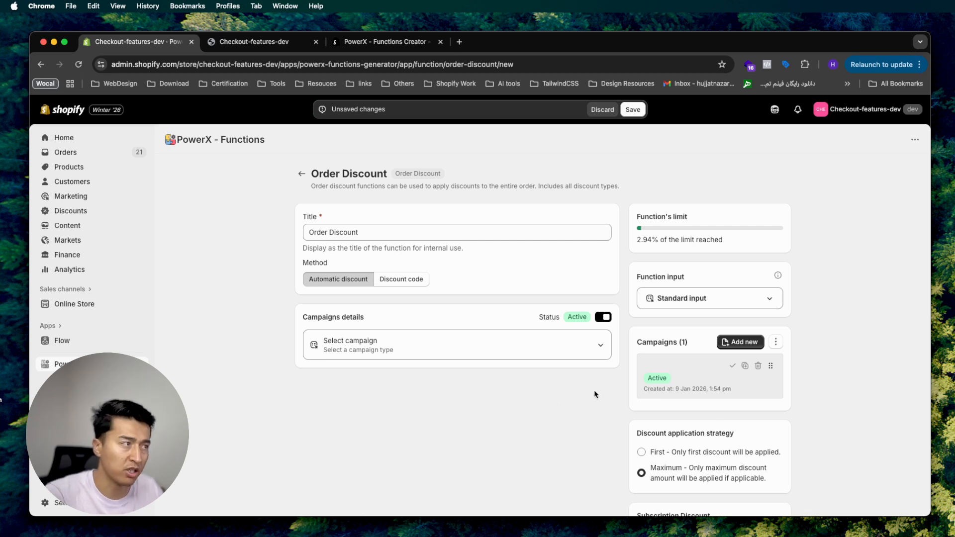
pyautogui.click(527, 354)
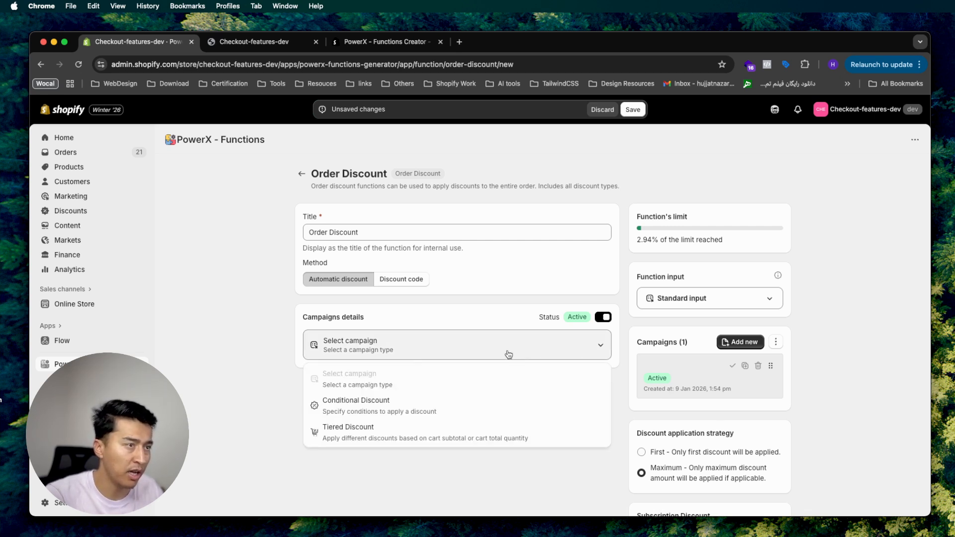
pyautogui.click(354, 410)
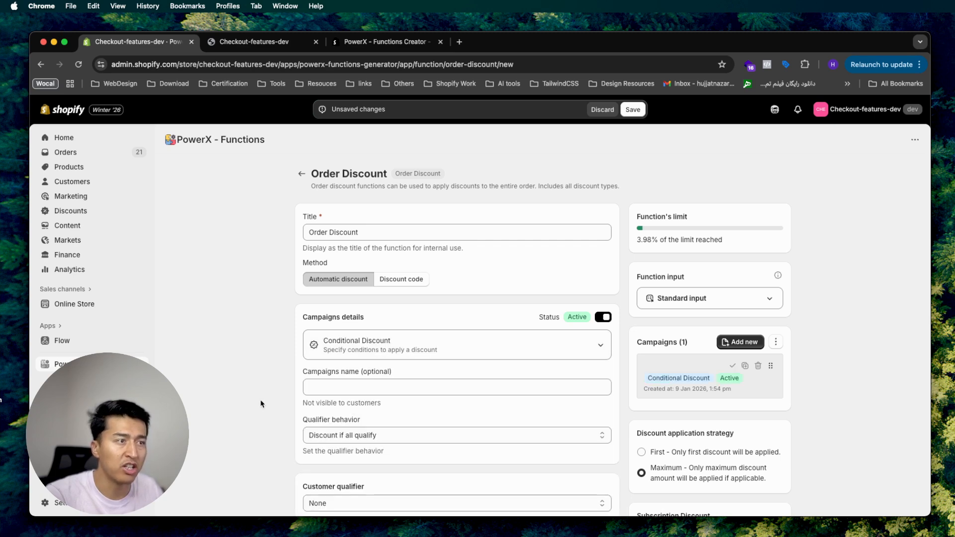
# Name the conditional discount campaign "20% sitewide".
pyautogui.click(316, 384)
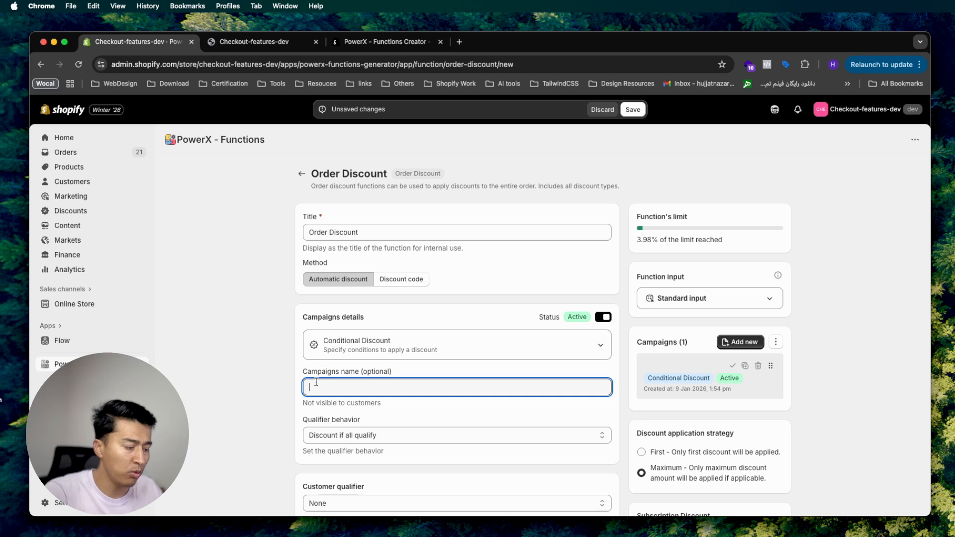
pyautogui.write('10')
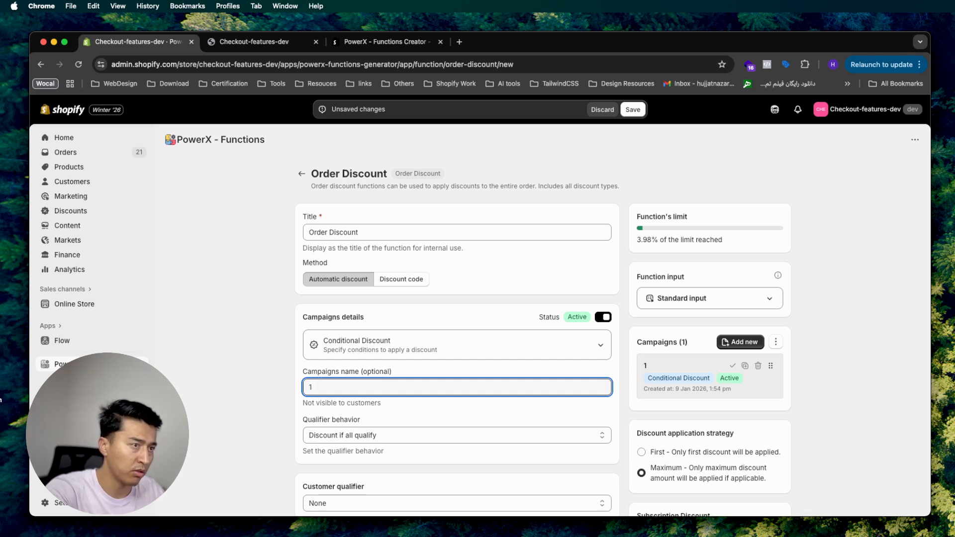
pyautogui.press('BackSpace')
pyautogui.write('20% s')
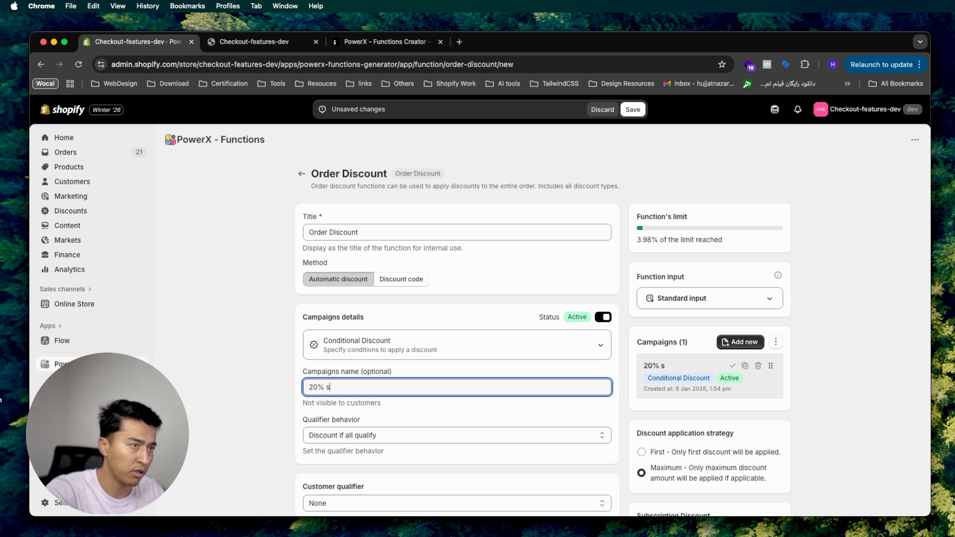
pyautogui.write('itewide')
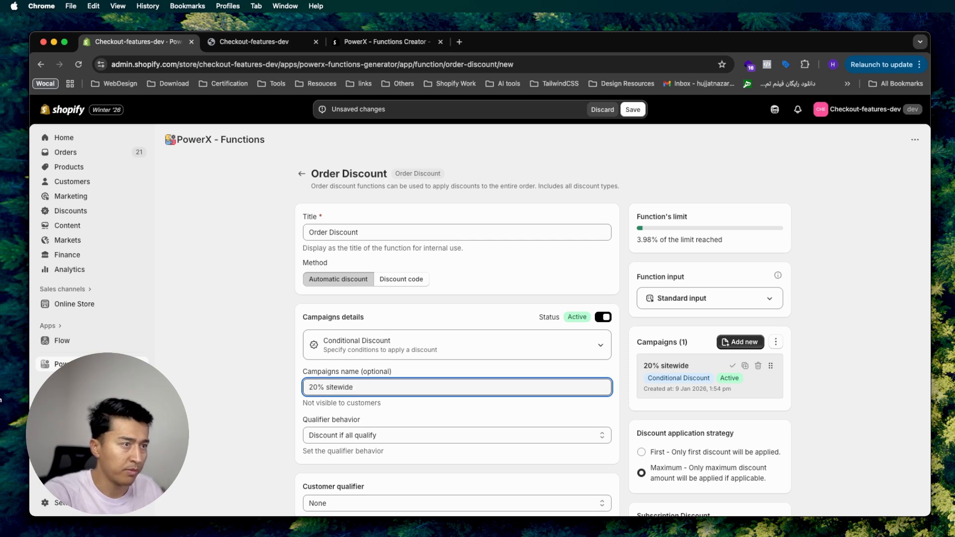
pyautogui.moveTo(367, 391); pyautogui.dragTo(280, 390)
pyautogui.click(254, 388)
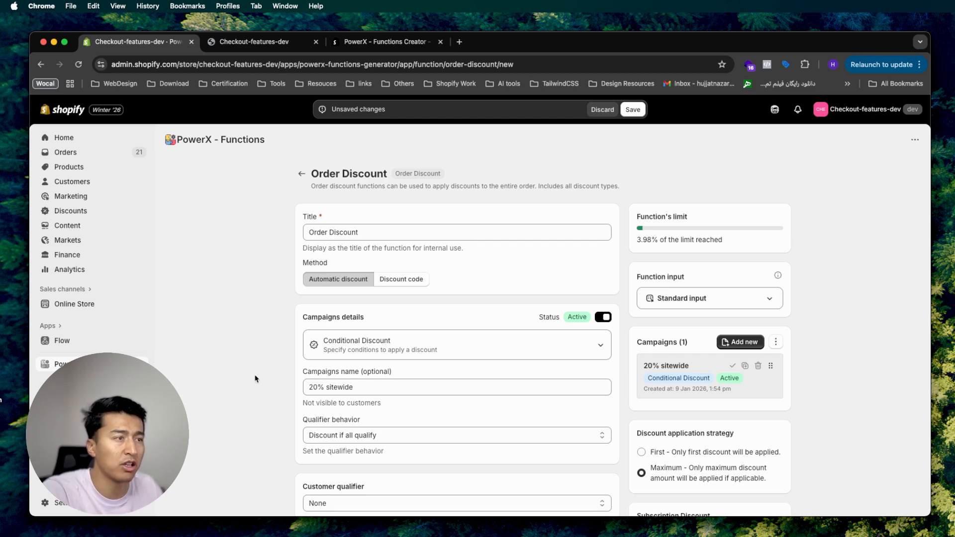
# Review the campaign's qualifier settings and the percentage under Discount to apply.
pyautogui.scroll(-5, 257, 383)
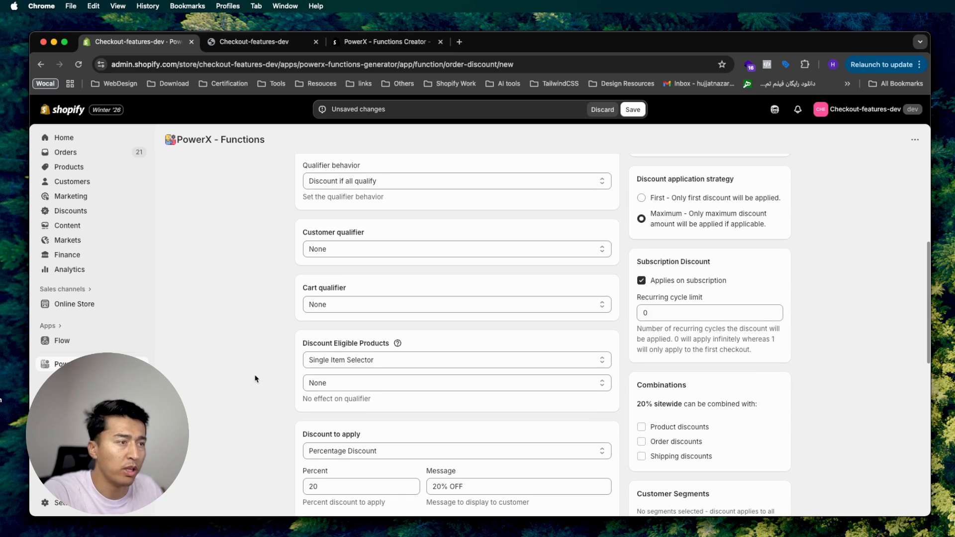
pyautogui.scroll(3, 256, 379)
pyautogui.scroll(-2, 255, 379)
pyautogui.scroll(-2, 255, 379)
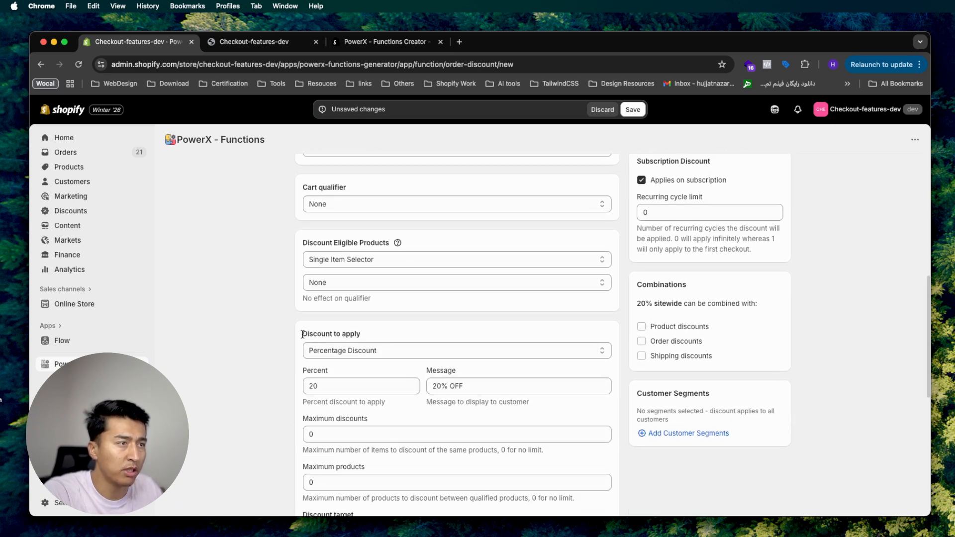
pyautogui.moveTo(303, 334); pyautogui.dragTo(358, 334)
pyautogui.moveTo(354, 383); pyautogui.dragTo(303, 390)
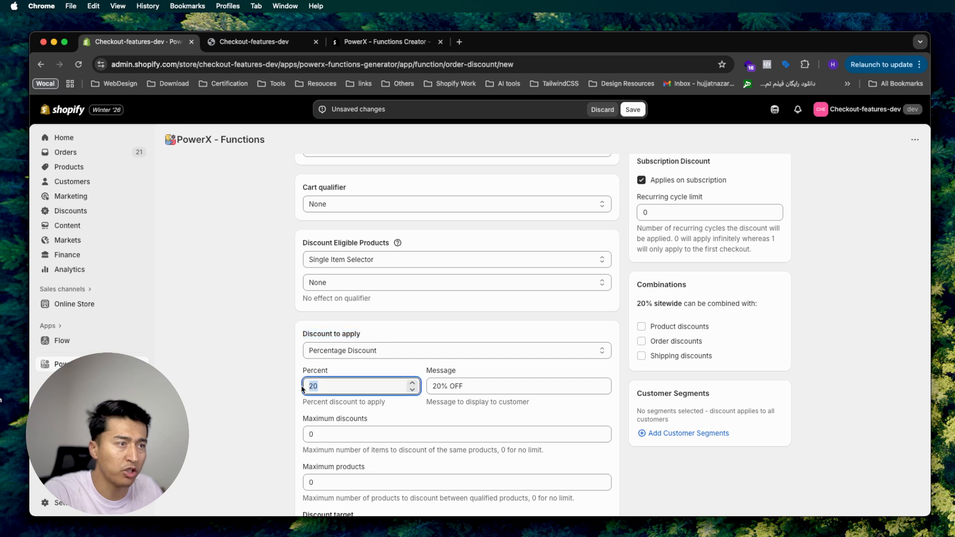
# Examine the selector types and product criteria offered for Discount Eligible Products without changing them.
pyautogui.click(320, 260)
pyautogui.click(322, 261)
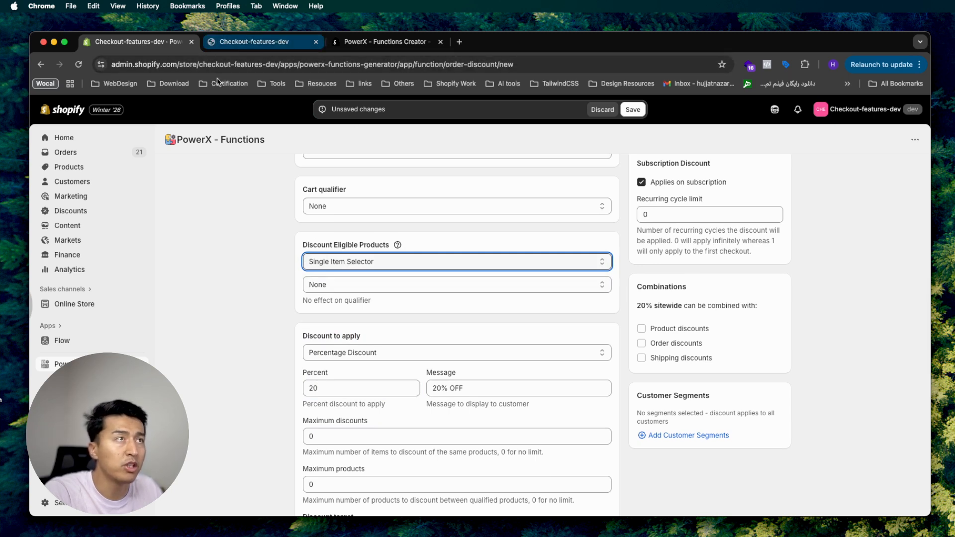
pyautogui.click(371, 243)
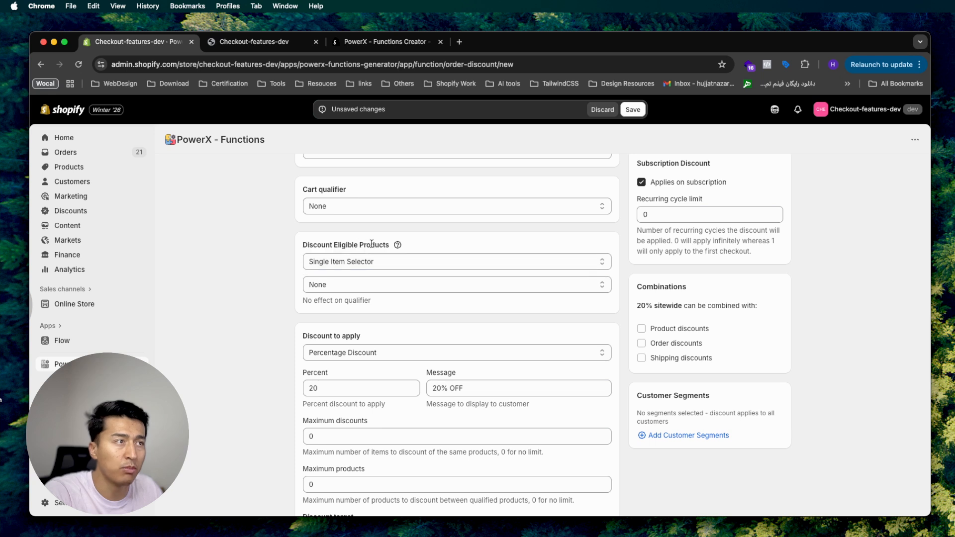
pyautogui.moveTo(381, 243); pyautogui.dragTo(301, 244)
pyautogui.click(304, 262)
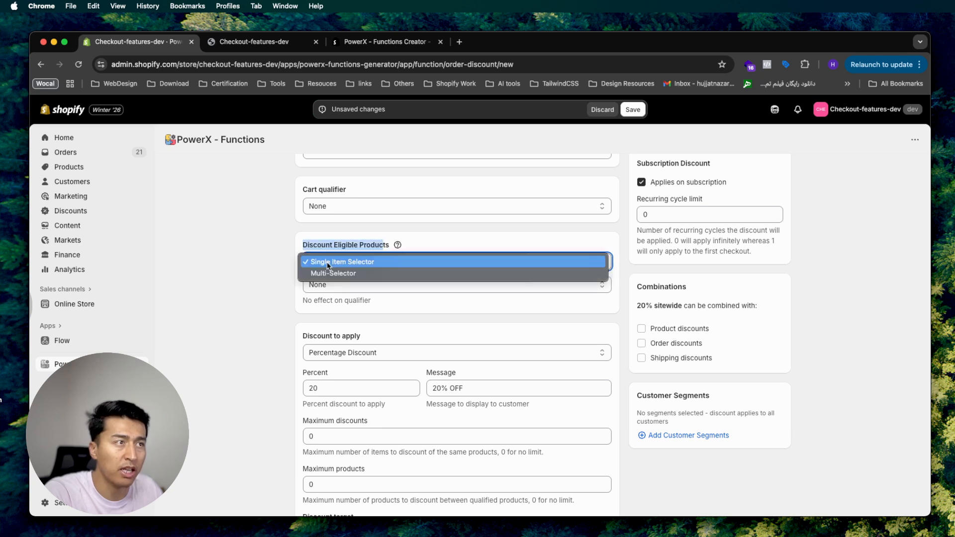
pyautogui.click(267, 276)
pyautogui.click(310, 284)
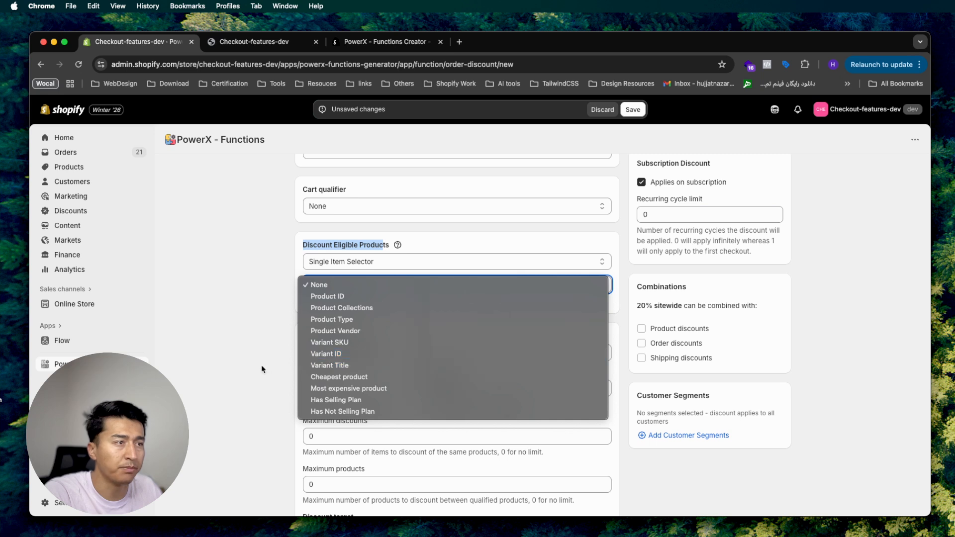
pyautogui.click(232, 362)
pyautogui.scroll(-1, 232, 362)
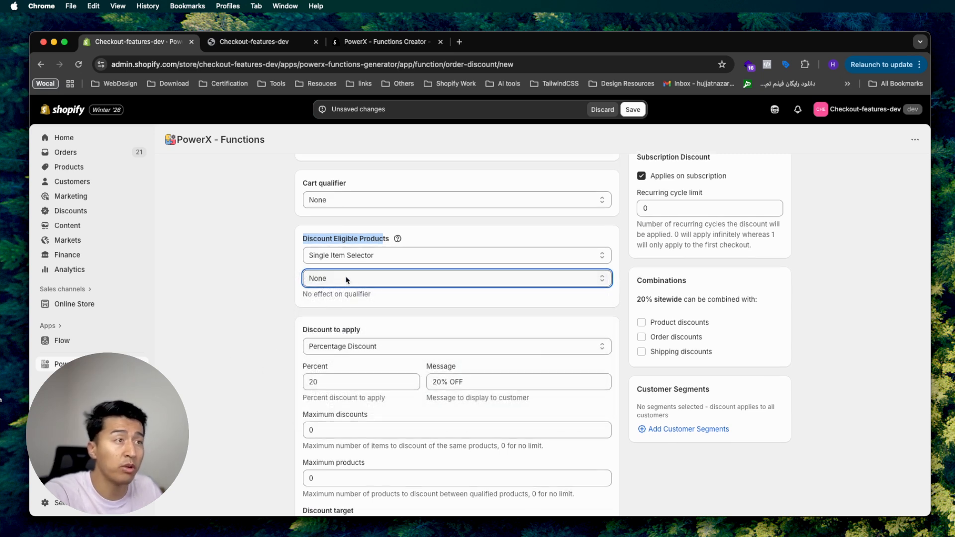
pyautogui.click(345, 278)
pyautogui.click(237, 348)
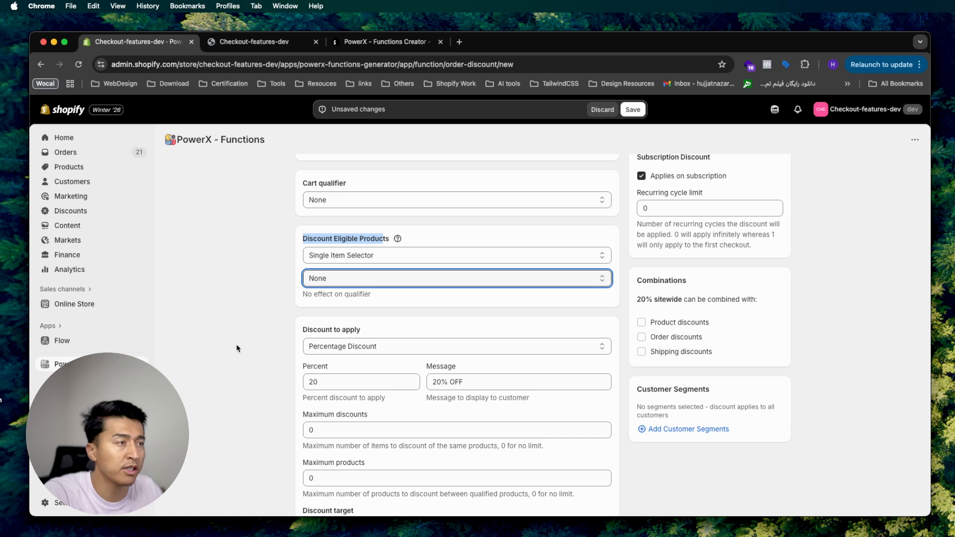
# Exclude the Acne Control Face Wash from the 20% sitewide campaign, matching by Product ID with the Is one of condition.
pyautogui.scroll(-5, 237, 348)
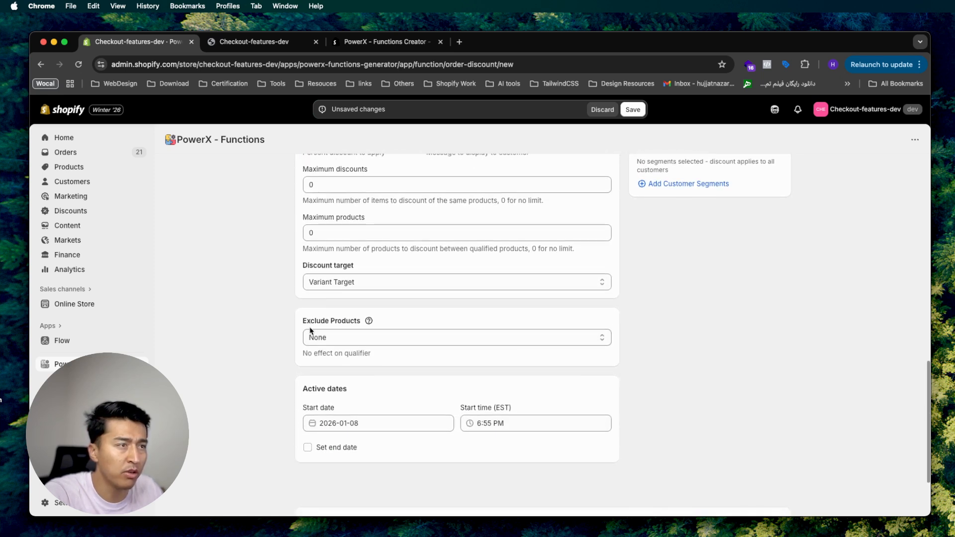
pyautogui.moveTo(311, 320); pyautogui.dragTo(354, 320)
pyautogui.click(350, 331)
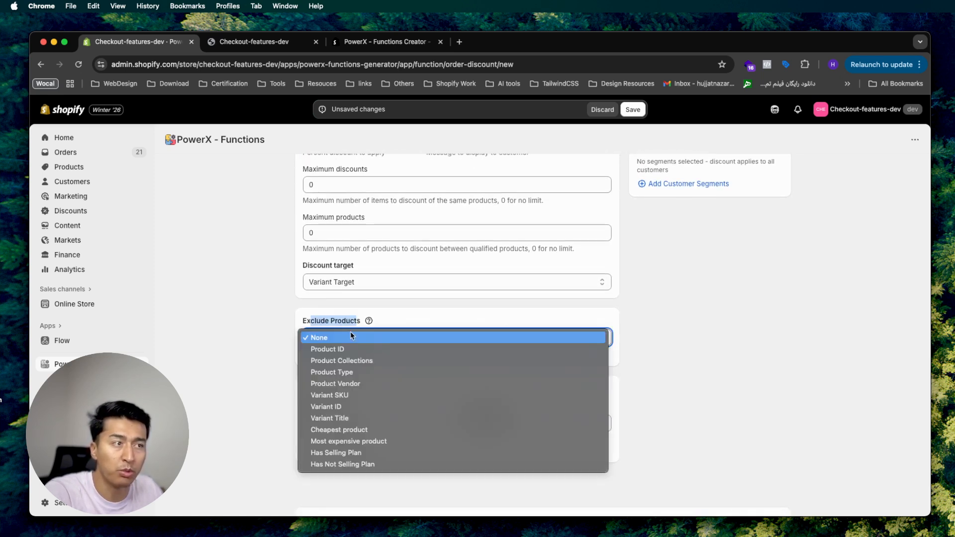
pyautogui.click(356, 348)
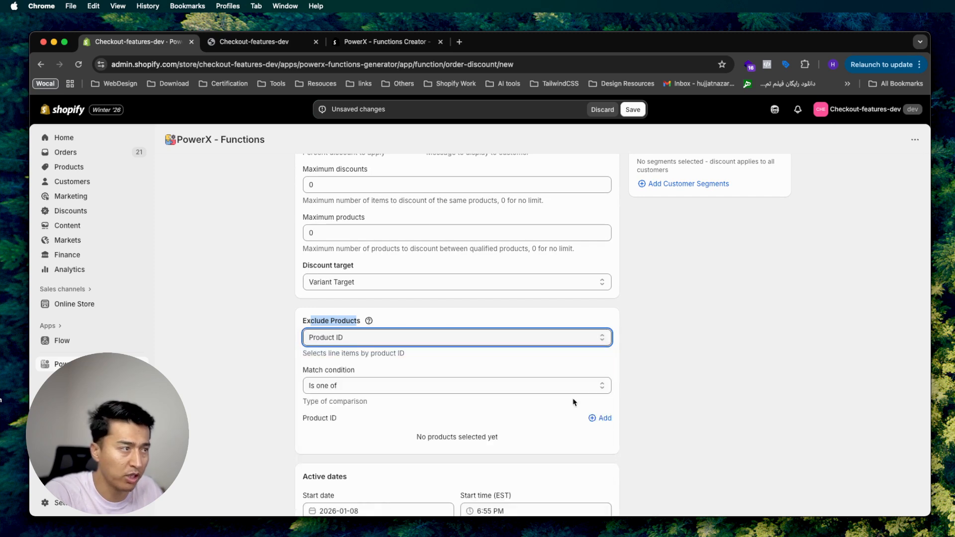
pyautogui.click(601, 417)
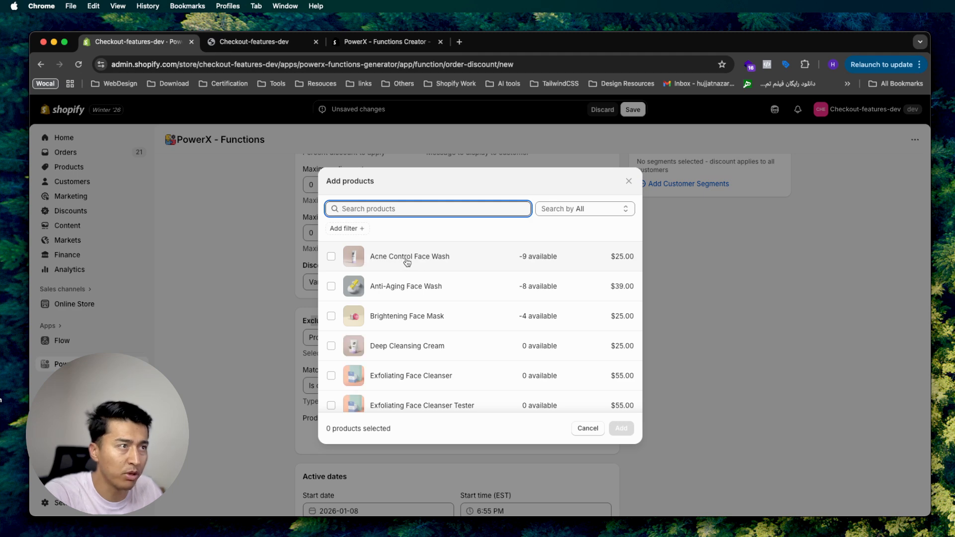
pyautogui.click(387, 261)
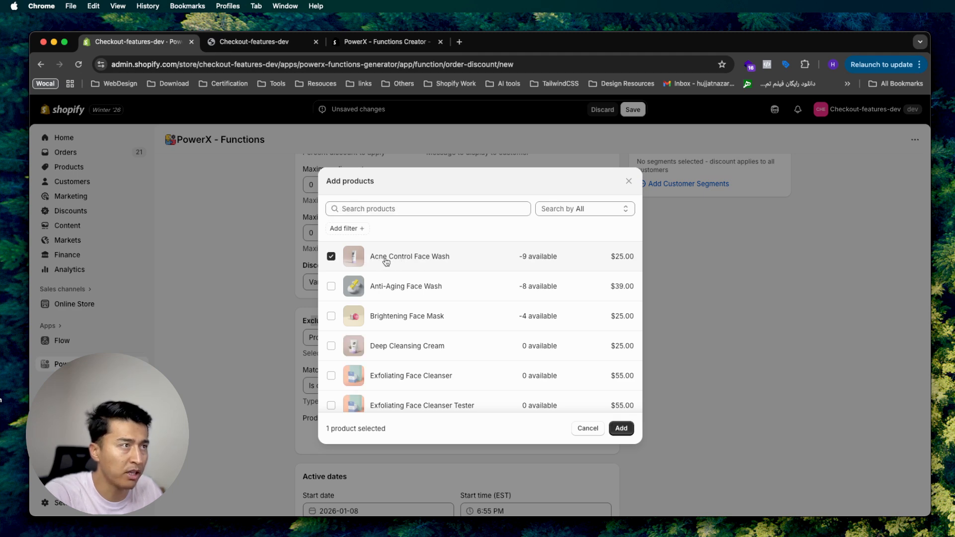
pyautogui.click(621, 428)
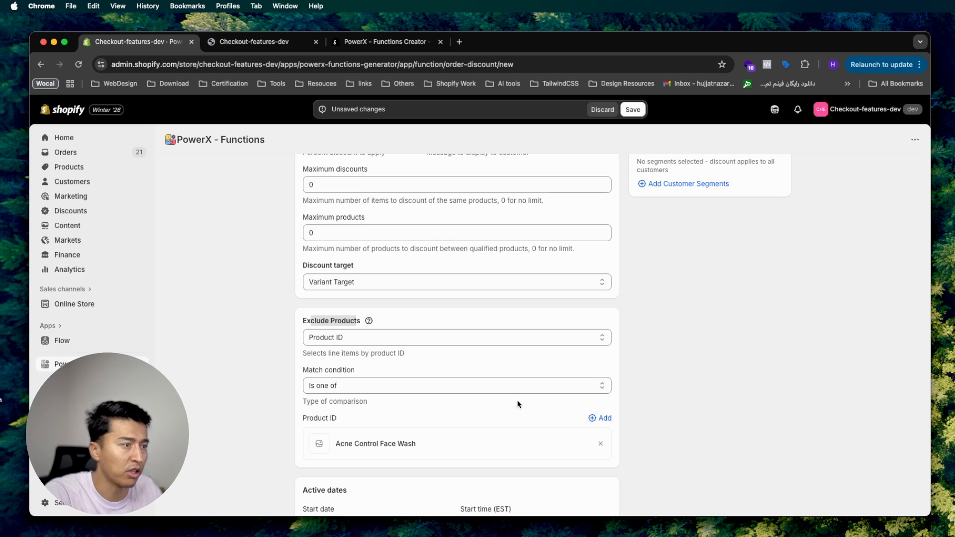
# Save the new order discount function.
pyautogui.scroll(-1, 517, 403)
pyautogui.scroll(5, 796, 273)
pyautogui.press('super+s')
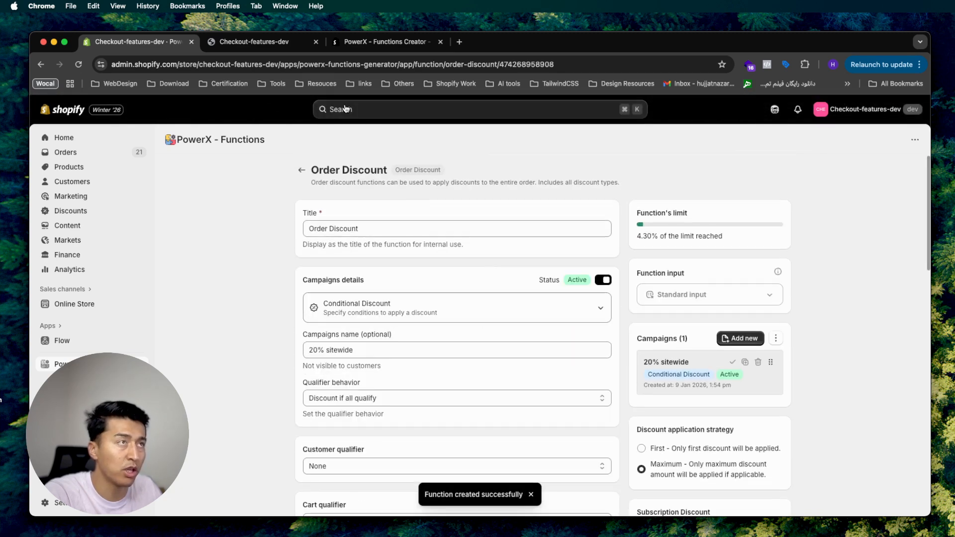
# Switch to the storefront, add the Anti-Aging Face Wash to the cart and check the discount line in the cart.
pyautogui.click(253, 42)
pyautogui.scroll(-2, 446, 295)
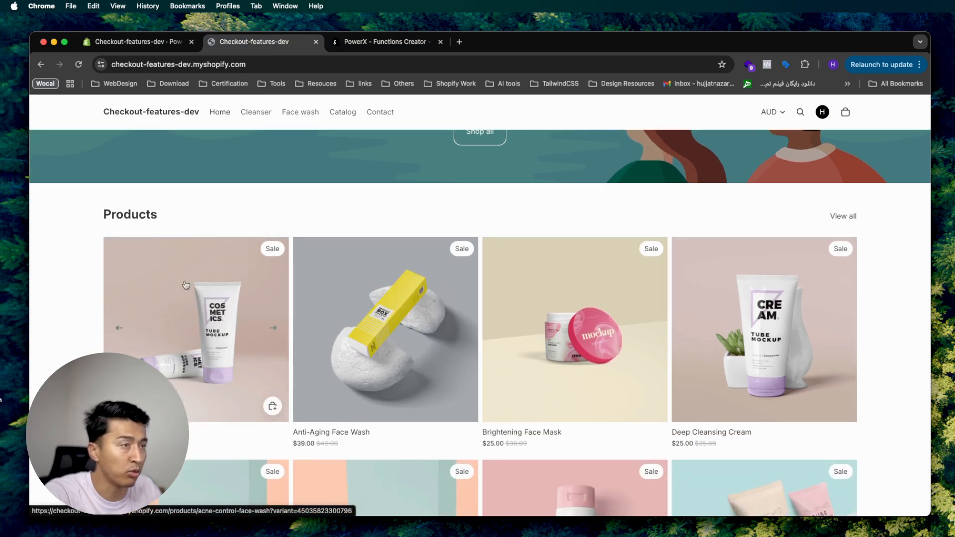
pyautogui.click(458, 407)
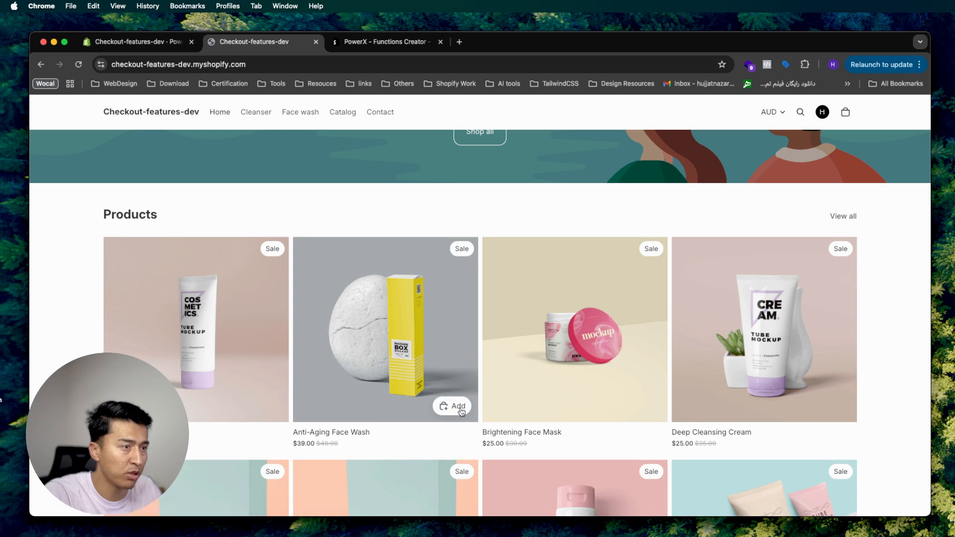
pyautogui.click(845, 116)
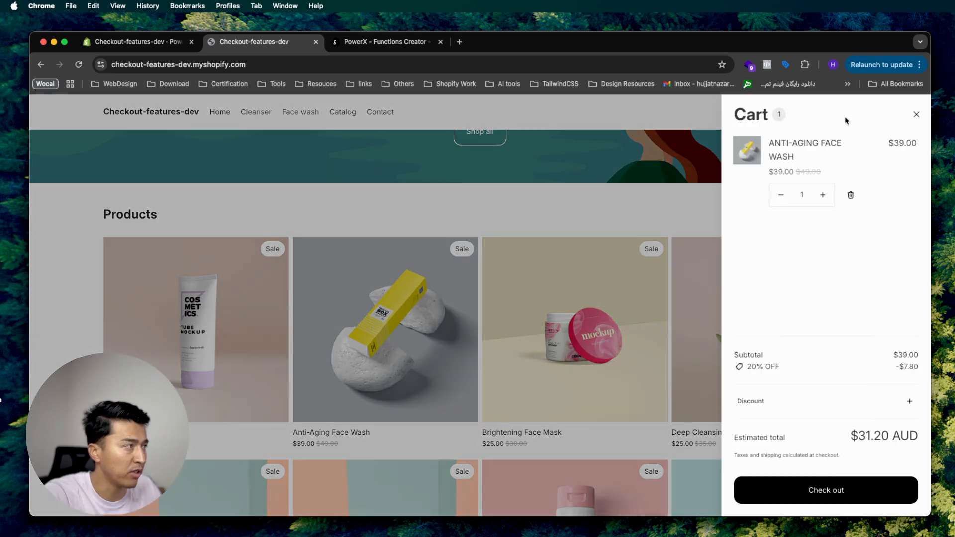
pyautogui.doubleClick(751, 367)
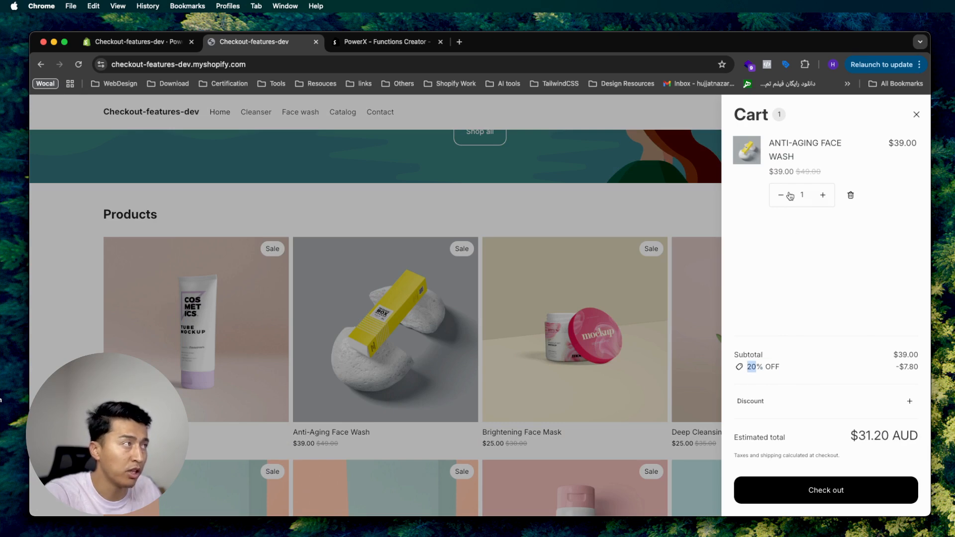
pyautogui.moveTo(902, 367); pyautogui.dragTo(912, 367)
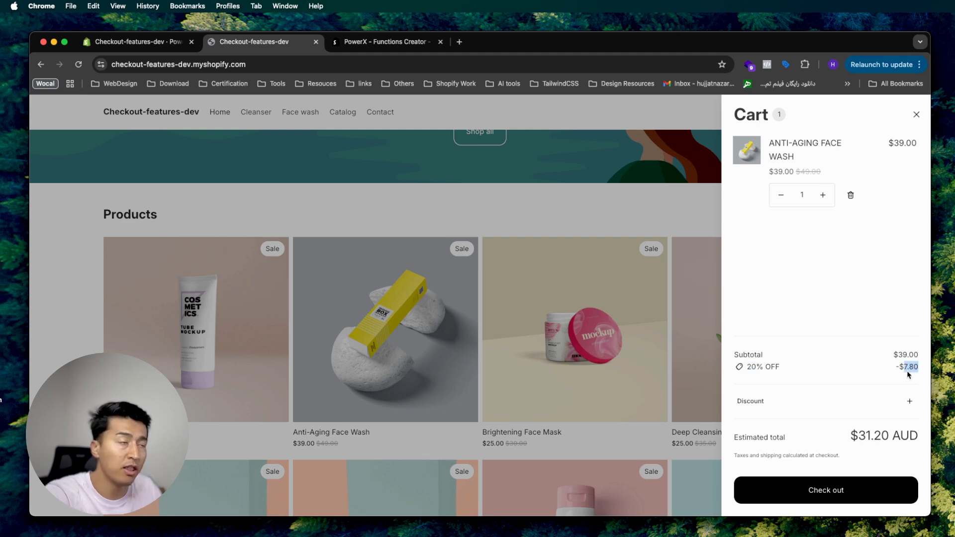
# Add the excluded Acne Control Face Wash to the cart and check the discount amount again.
pyautogui.click(546, 343)
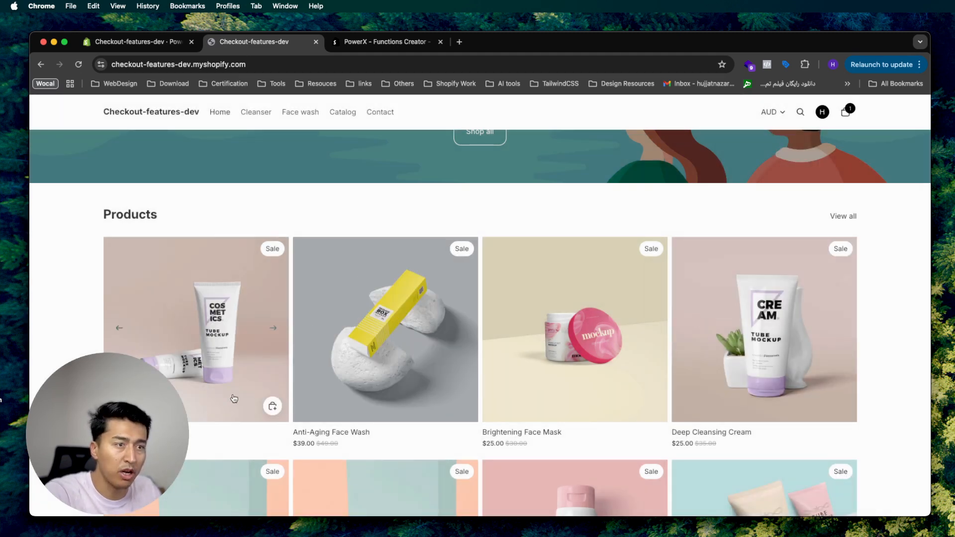
pyautogui.click(273, 406)
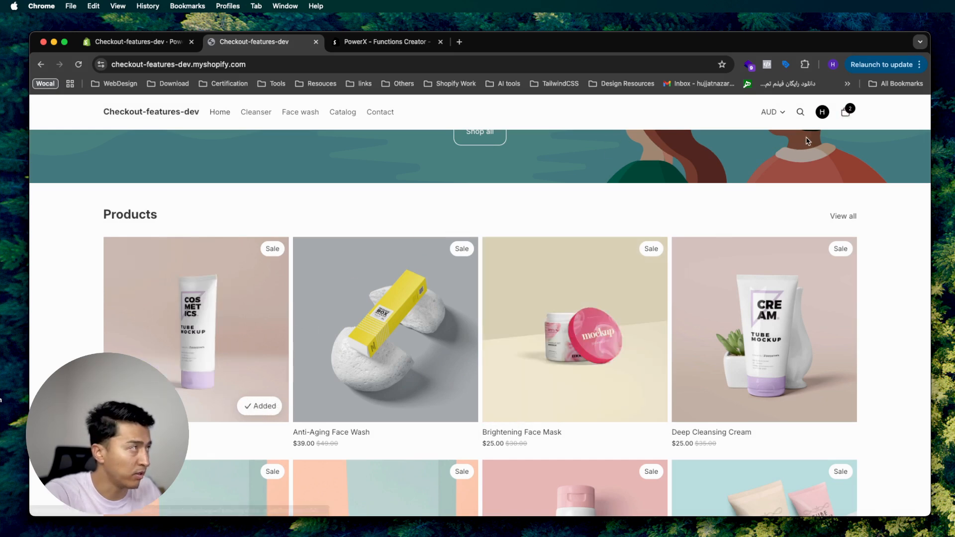
pyautogui.click(845, 112)
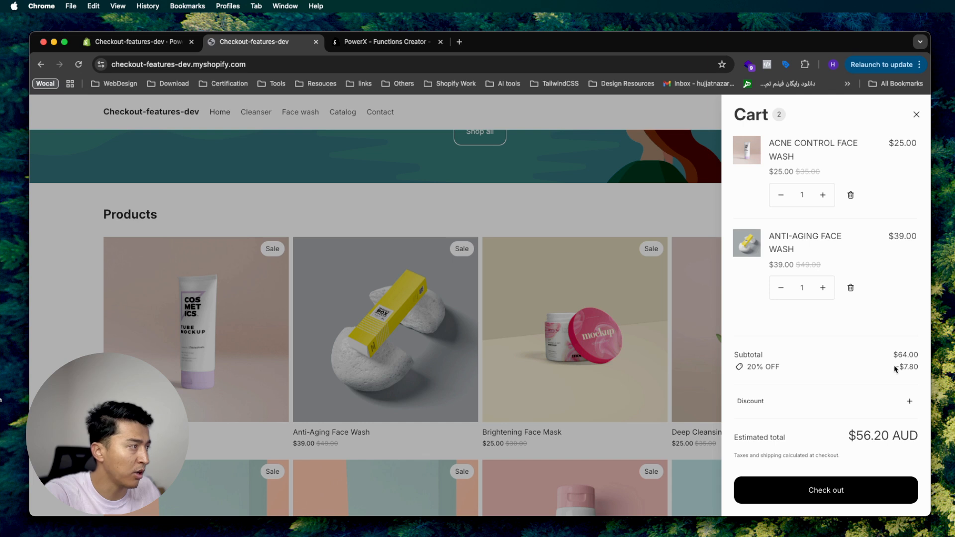
pyautogui.moveTo(905, 366); pyautogui.dragTo(921, 369)
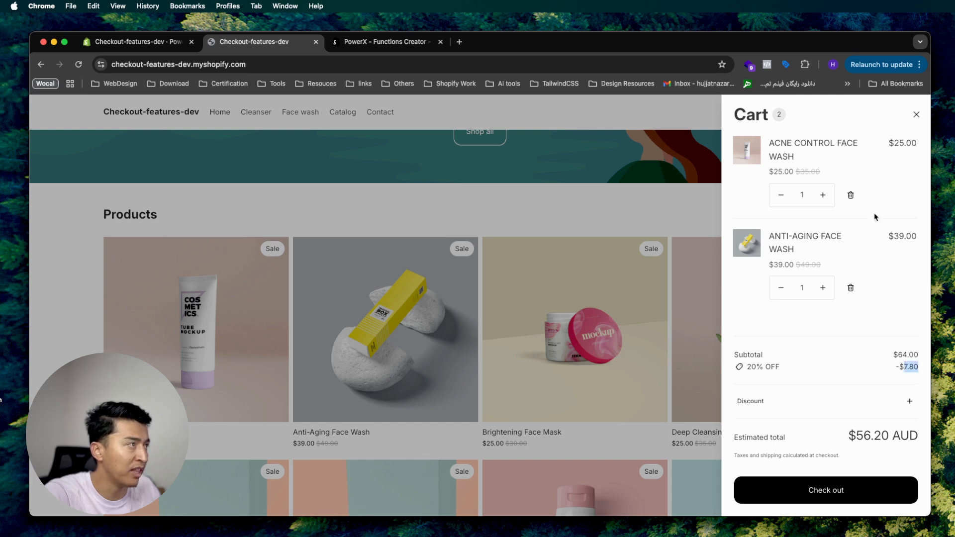
# Proceed to checkout and compare the order discount with the two face wash items in the order summary.
pyautogui.click(813, 488)
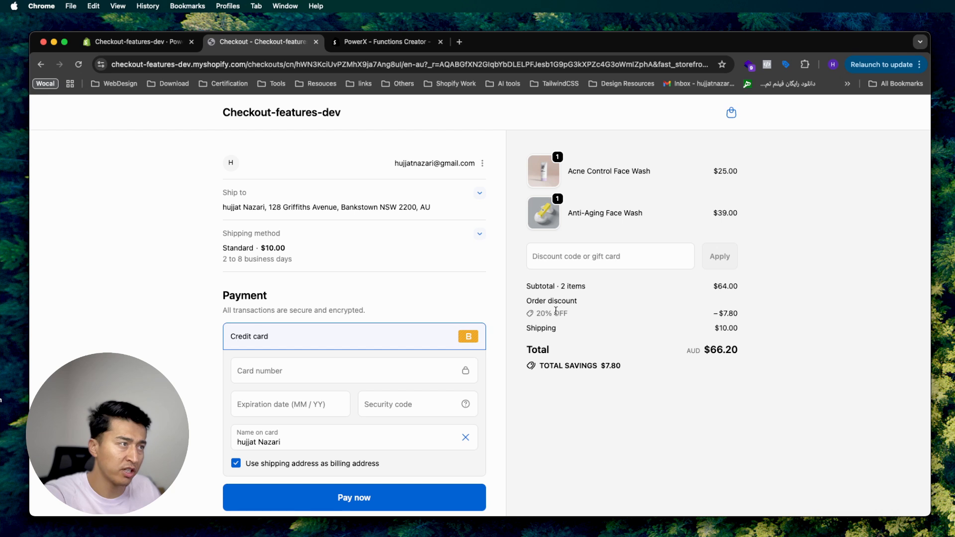
pyautogui.moveTo(533, 303); pyautogui.dragTo(566, 315)
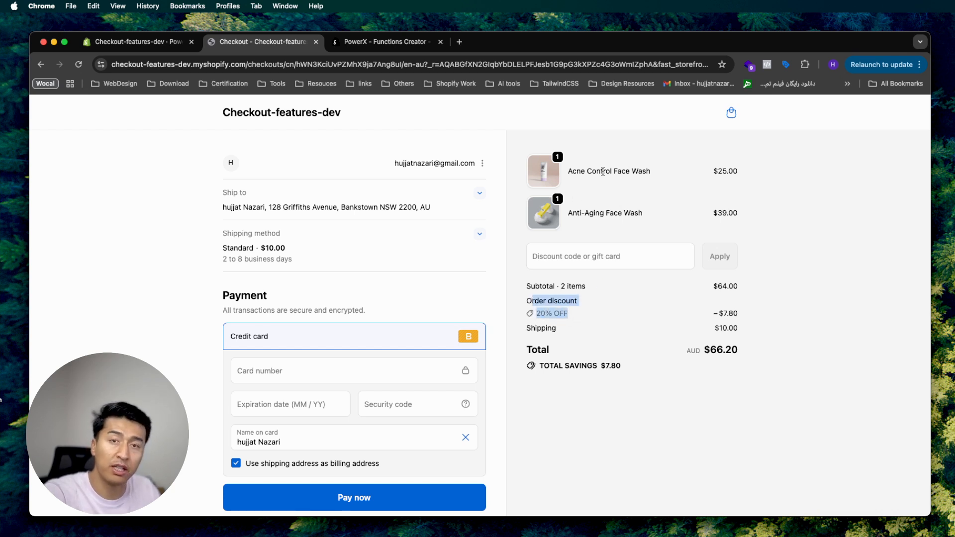
pyautogui.moveTo(586, 172); pyautogui.dragTo(637, 171)
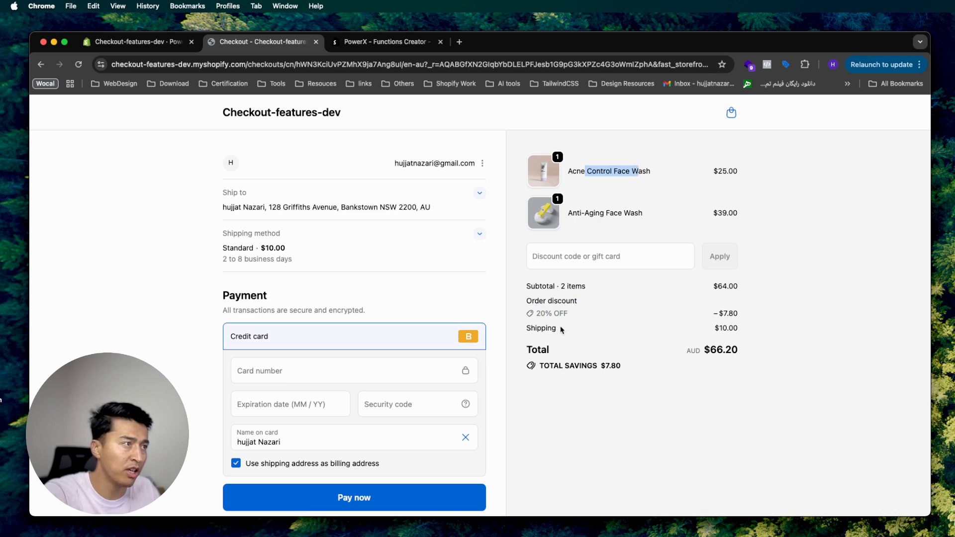
pyautogui.moveTo(552, 318)
pyautogui.mouseDown()
pyautogui.moveTo(577, 318)
pyautogui.moveTo(538, 315)
pyautogui.mouseUp()
pyautogui.click(681, 321)
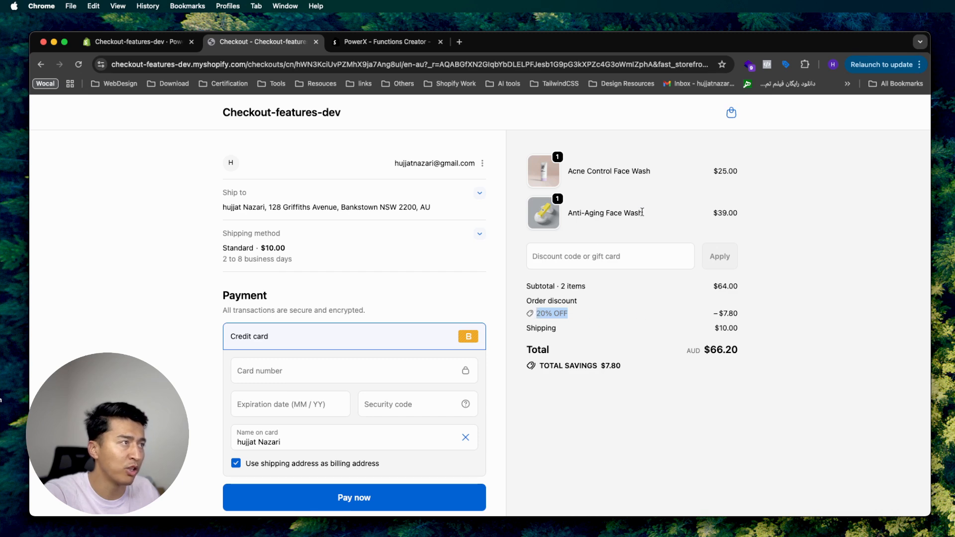
pyautogui.moveTo(642, 212); pyautogui.dragTo(654, 174)
pyautogui.scroll(-1, 644, 182)
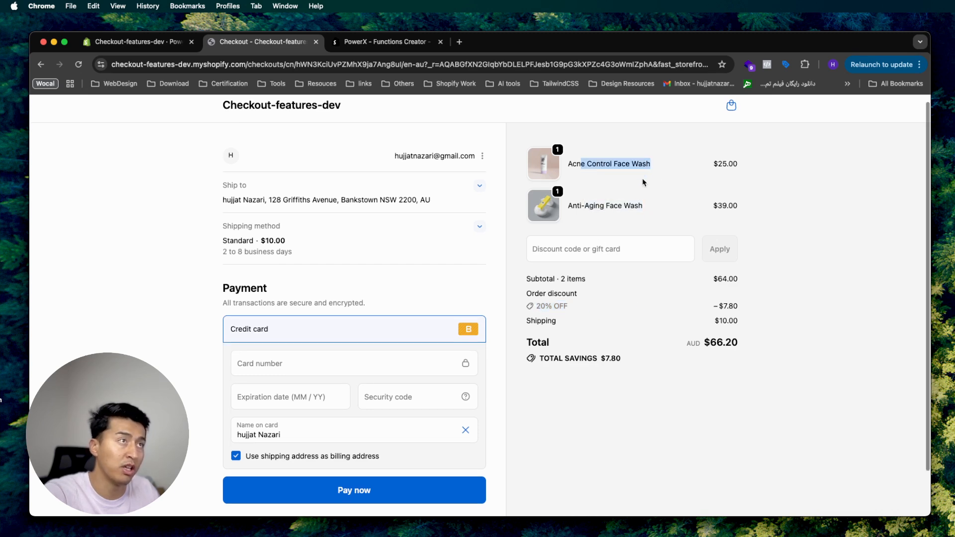
# Return to the order discount function, set Exclude Products to None and save the change.
pyautogui.hotkey('ctrl', 'shift', 'Tab')
pyautogui.scroll(-3, 424, 346)
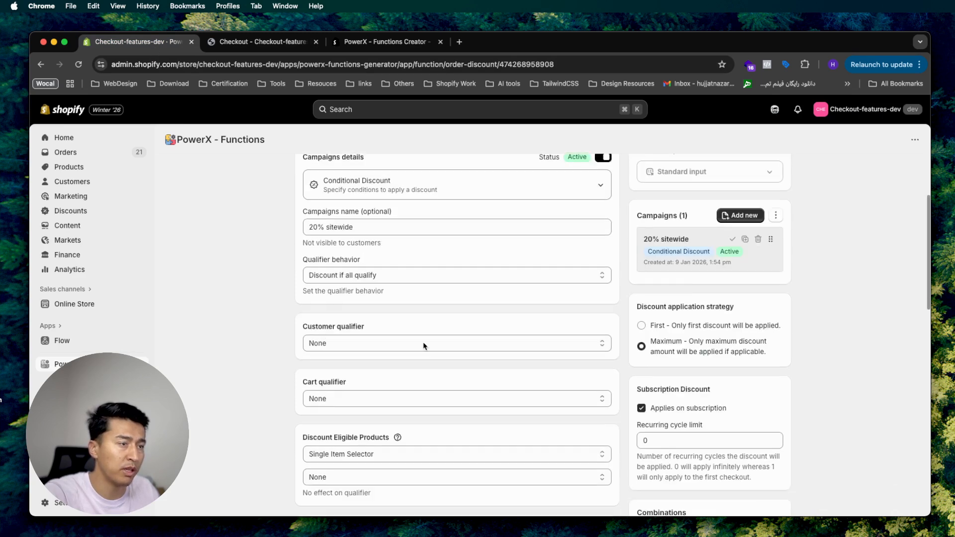
pyautogui.scroll(-10, 423, 346)
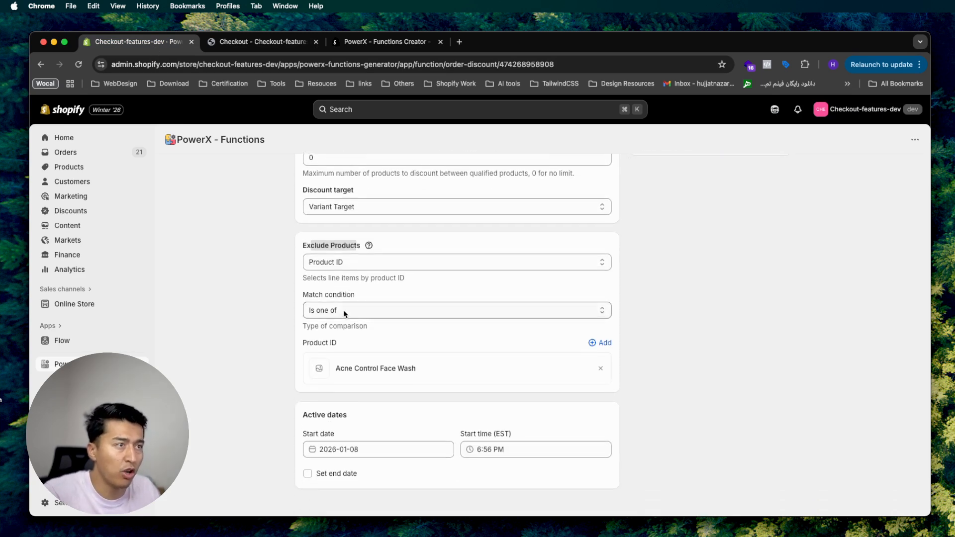
pyautogui.click(347, 264)
pyautogui.press('Escape')
pyautogui.press('Up')
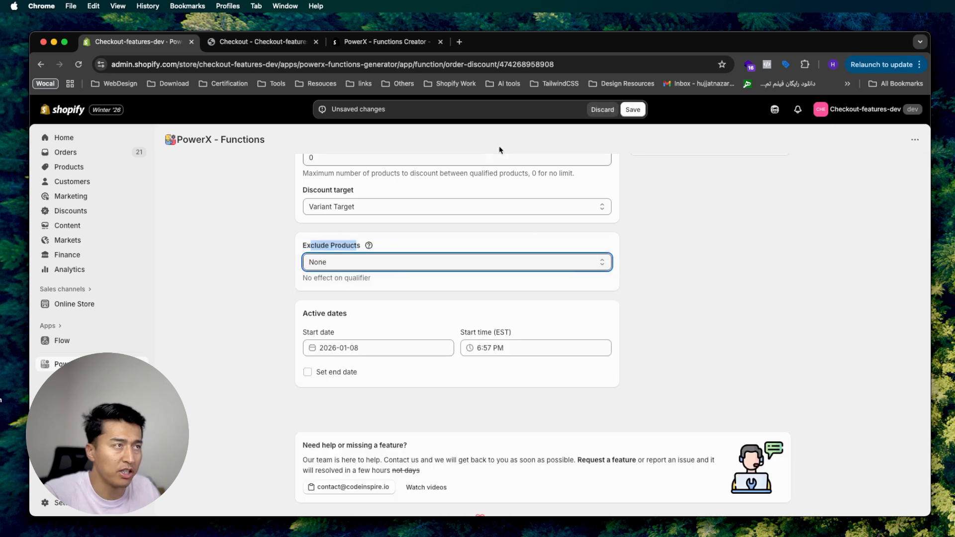
pyautogui.click(632, 109)
# Reload the storefront checkout, check the order discount for both products, and return to the function's Exclude Products settings.
pyautogui.click(265, 43)
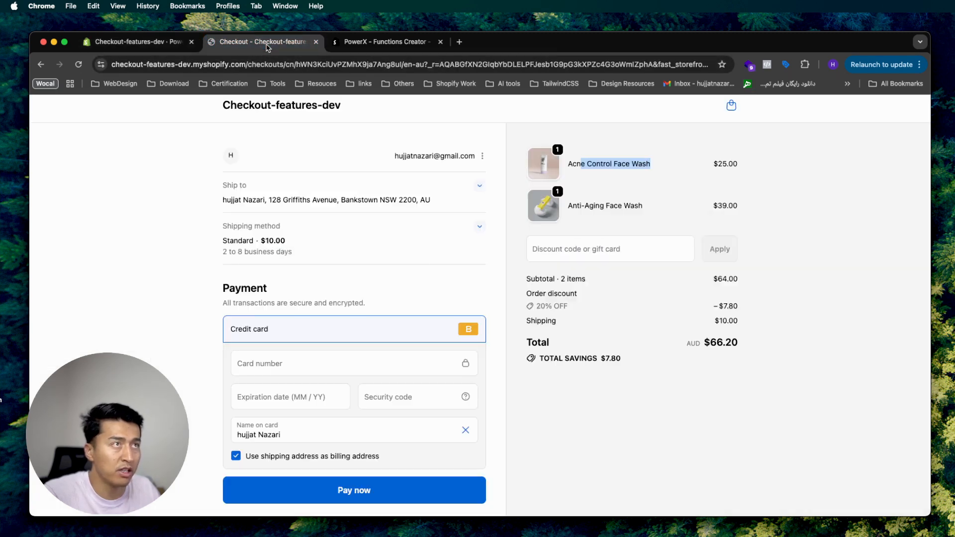
pyautogui.click(77, 65)
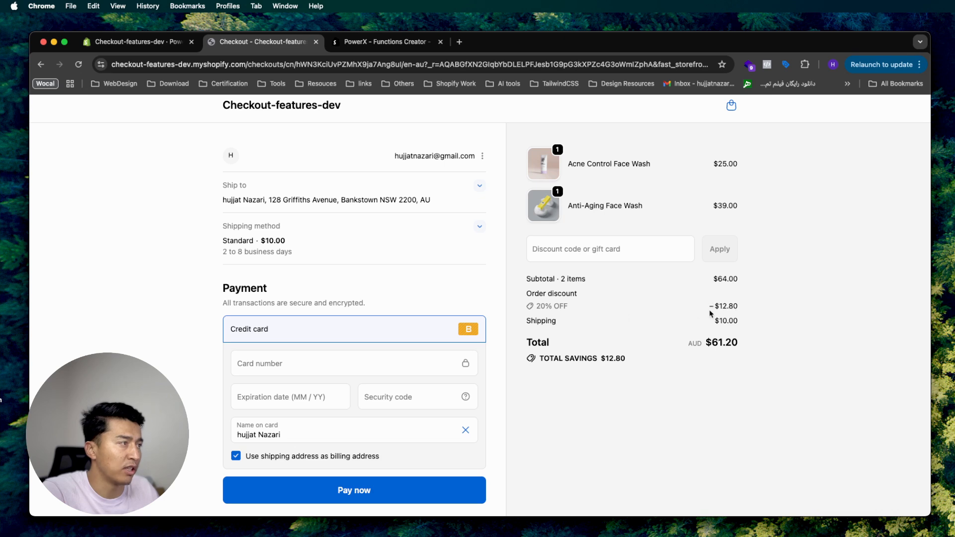
pyautogui.moveTo(714, 306); pyautogui.dragTo(746, 307)
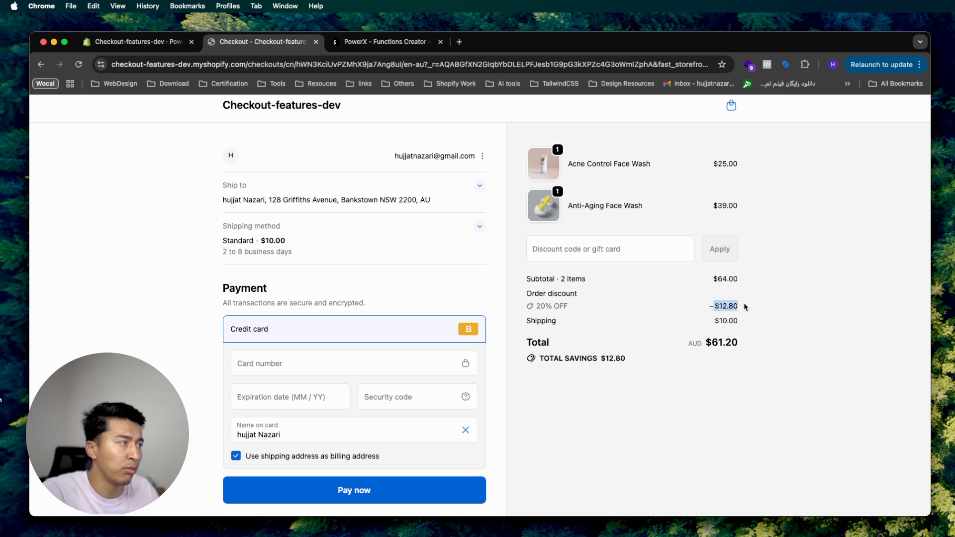
pyautogui.click(171, 44)
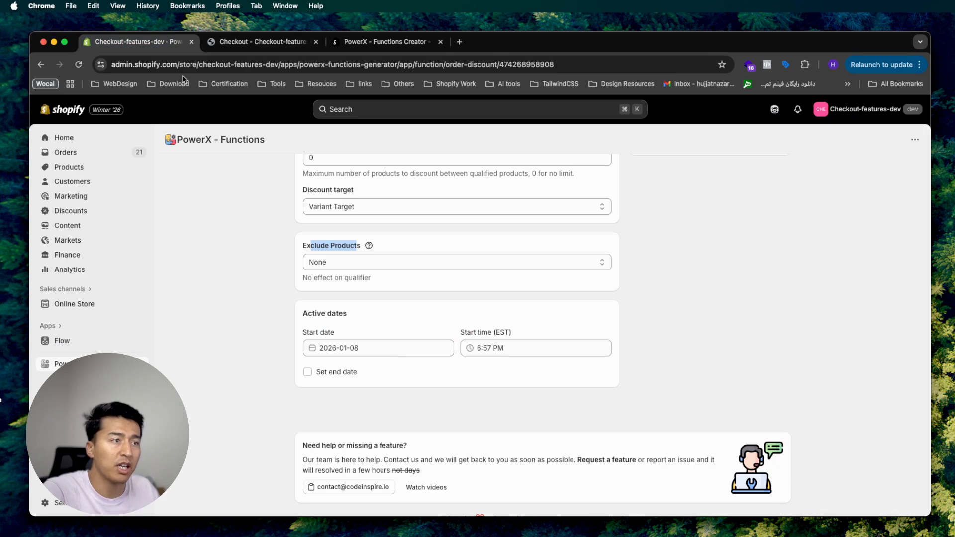
pyautogui.scroll(1, 449, 393)
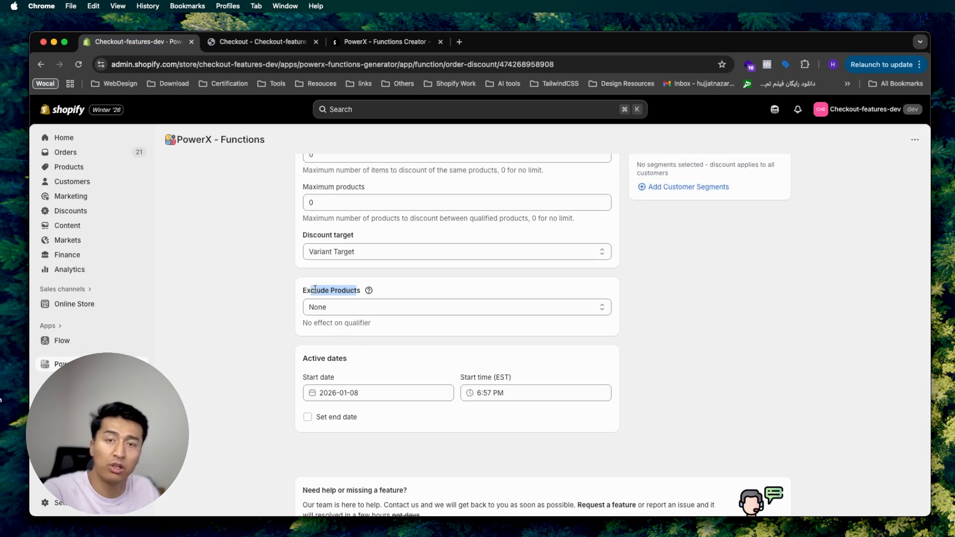